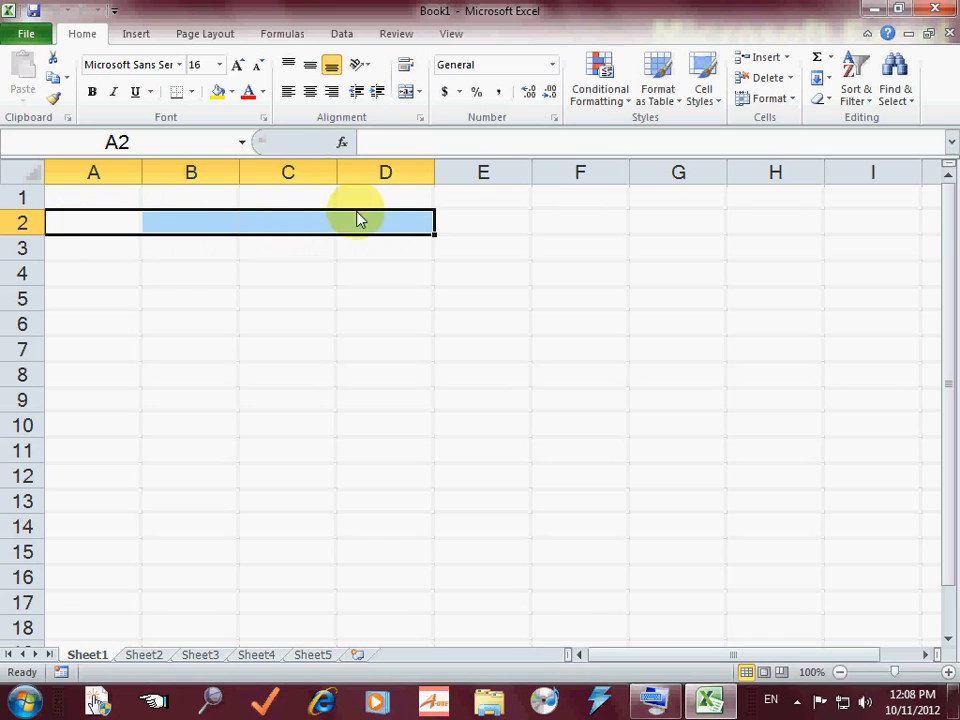
- Merge and center cells A2 to D2 into one heading cell
left_click(93, 227)
left_click_drag(116, 227, 371, 234)
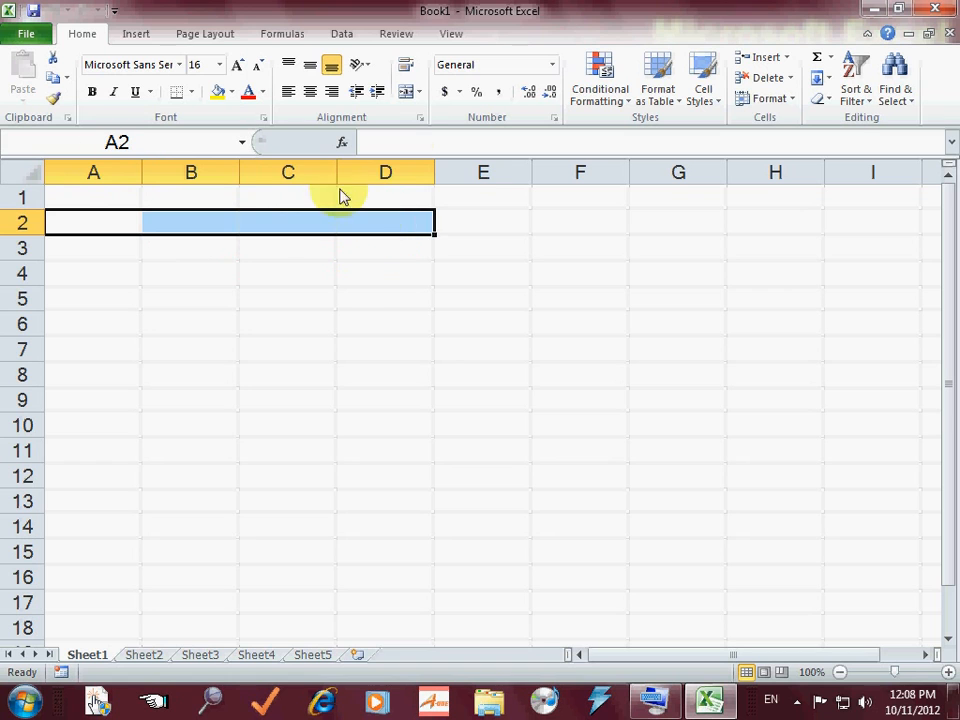
left_click(409, 93)
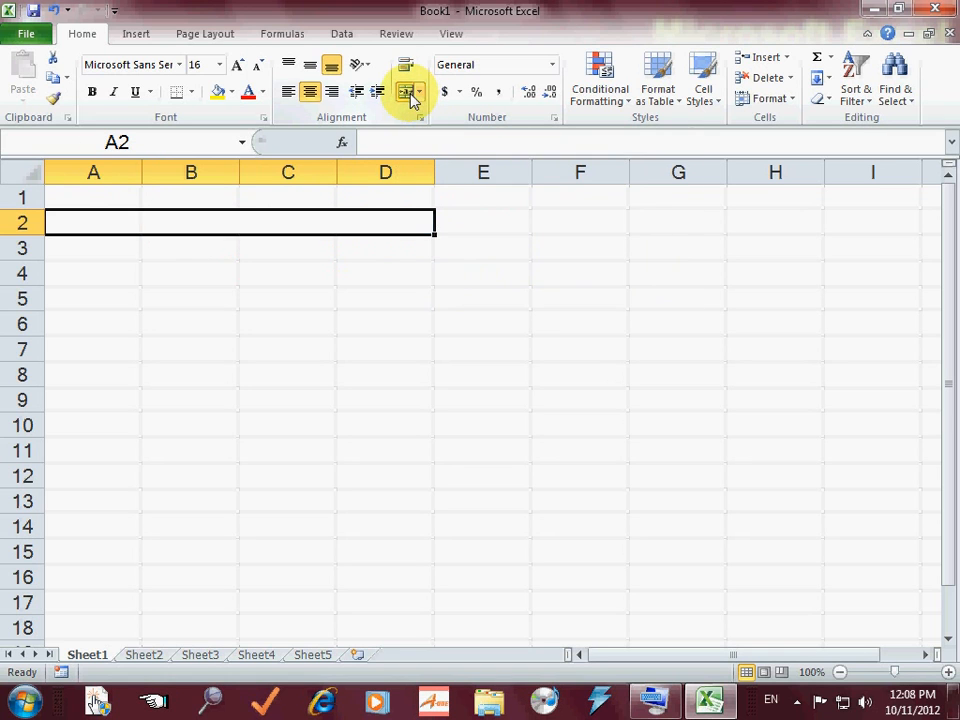
- Enter the heading "Rate of Interest Master Record" in the merged cell A2
double_click(187, 229)
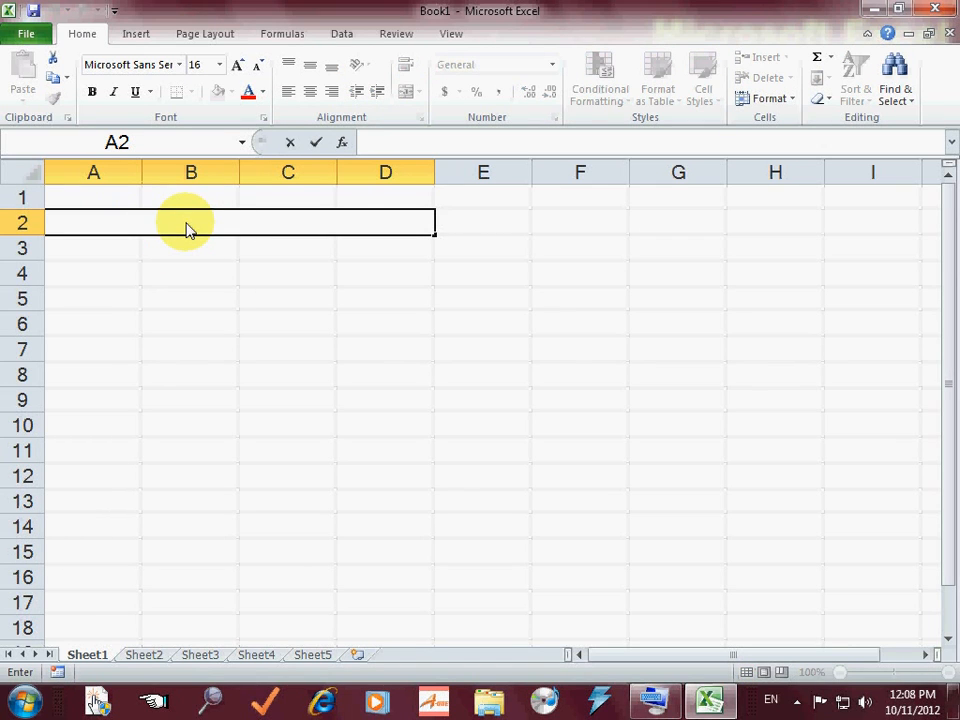
type("Rat")
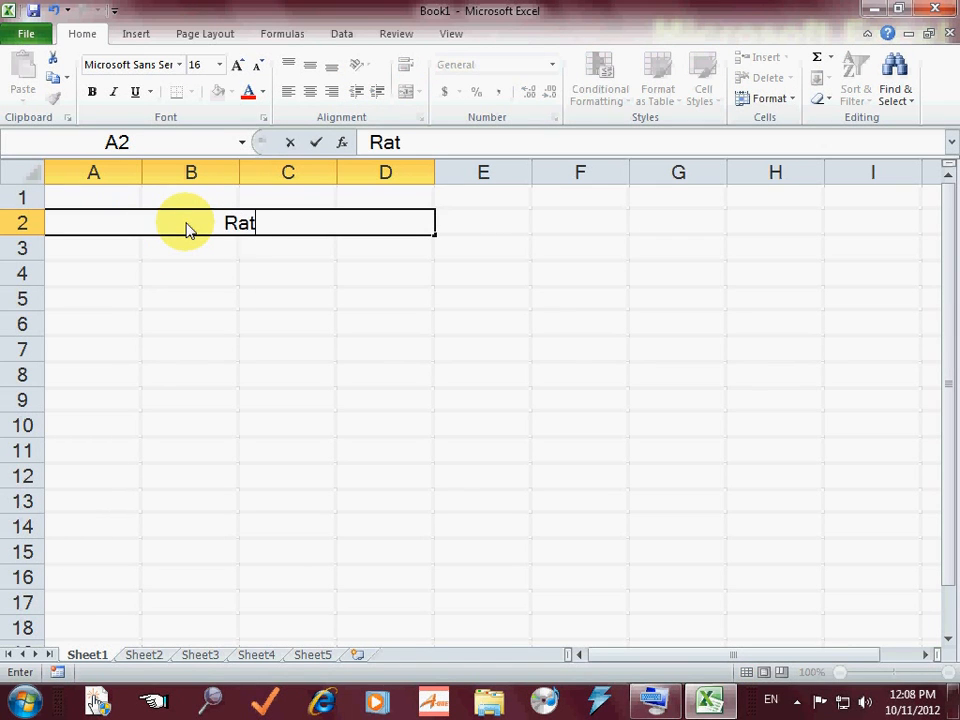
type("e of Interest")
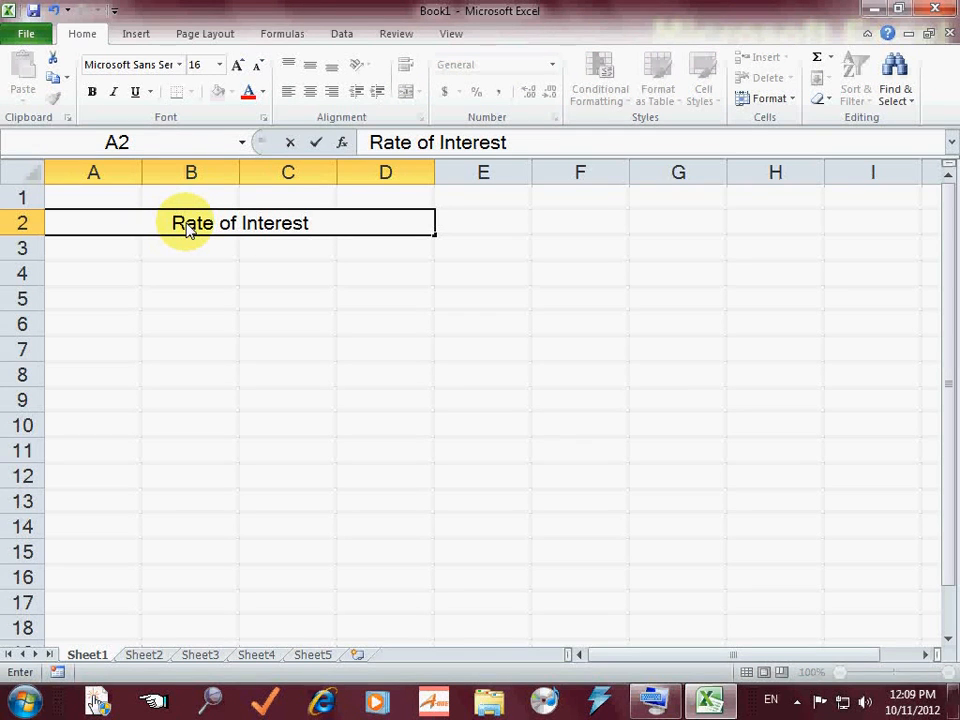
type(" Master Re")
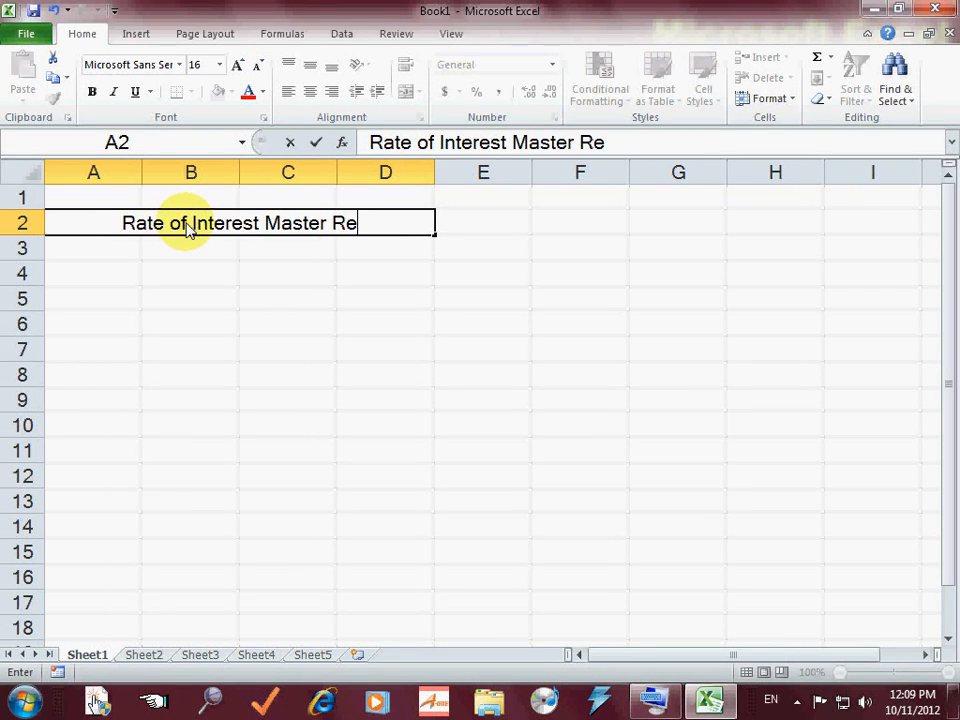
type("cord")
key("Return")
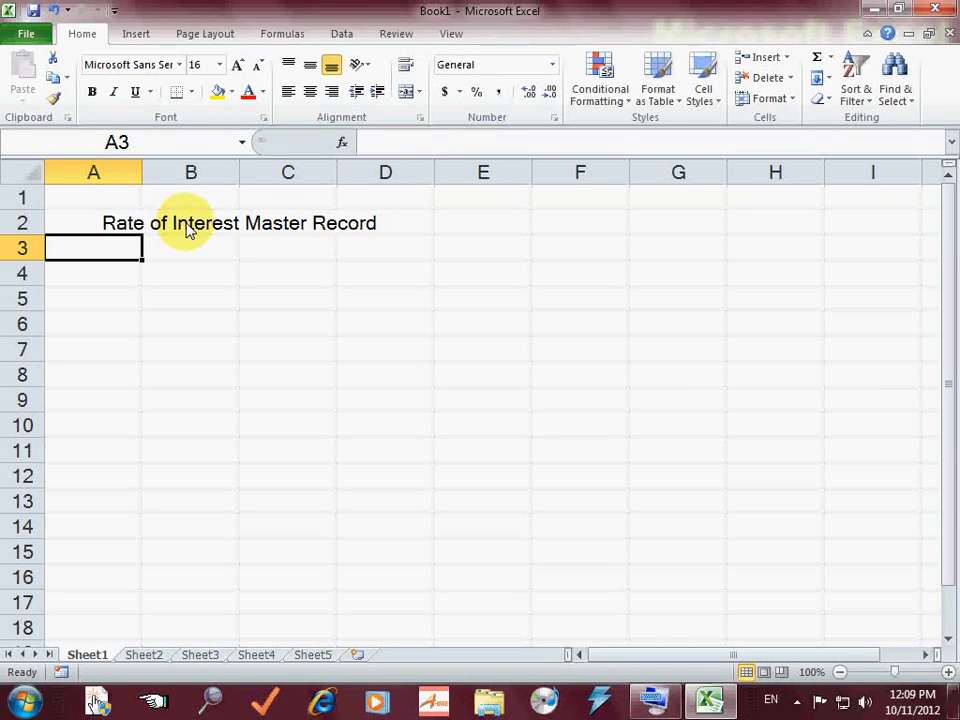
- Enter the label "Fixed Deposit" in cell A3 and fit column A's width to it
type("Fixed De")
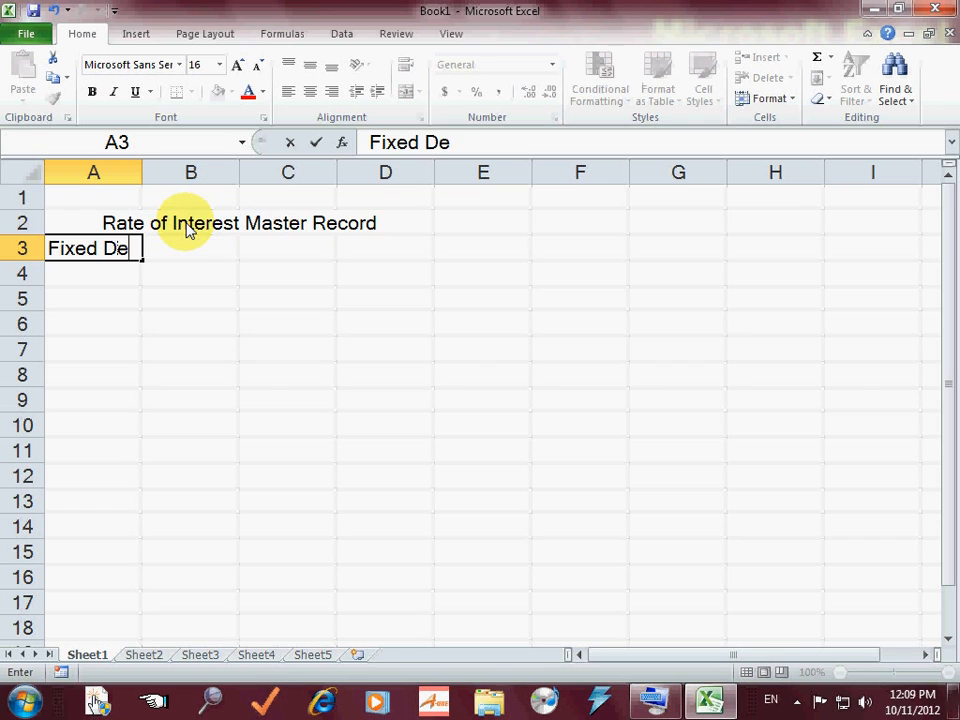
type("posit")
key("Return")
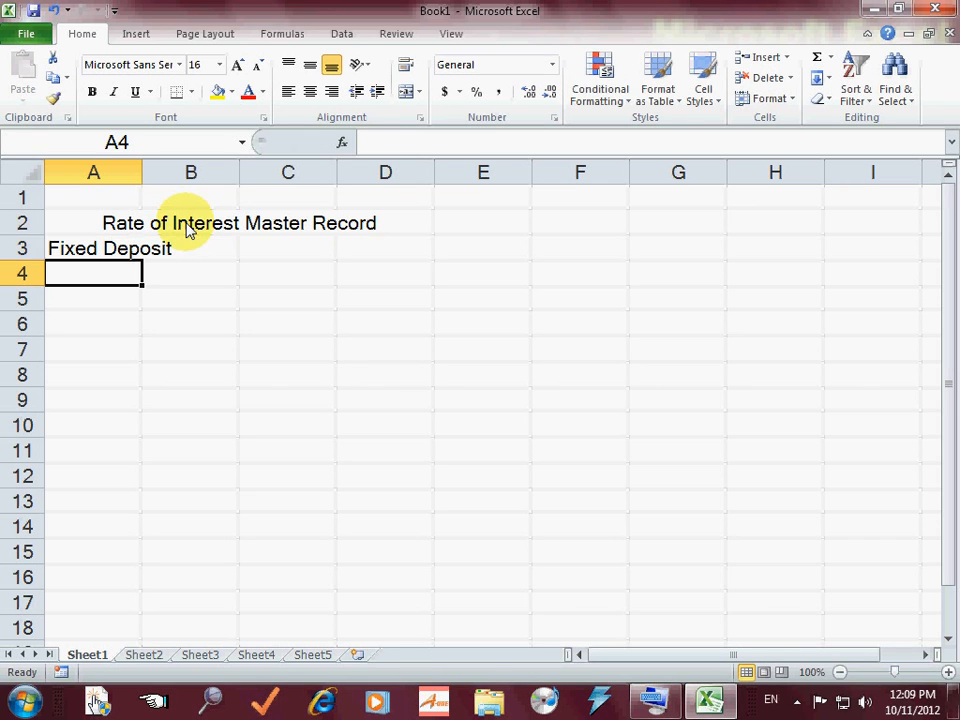
key("Up")
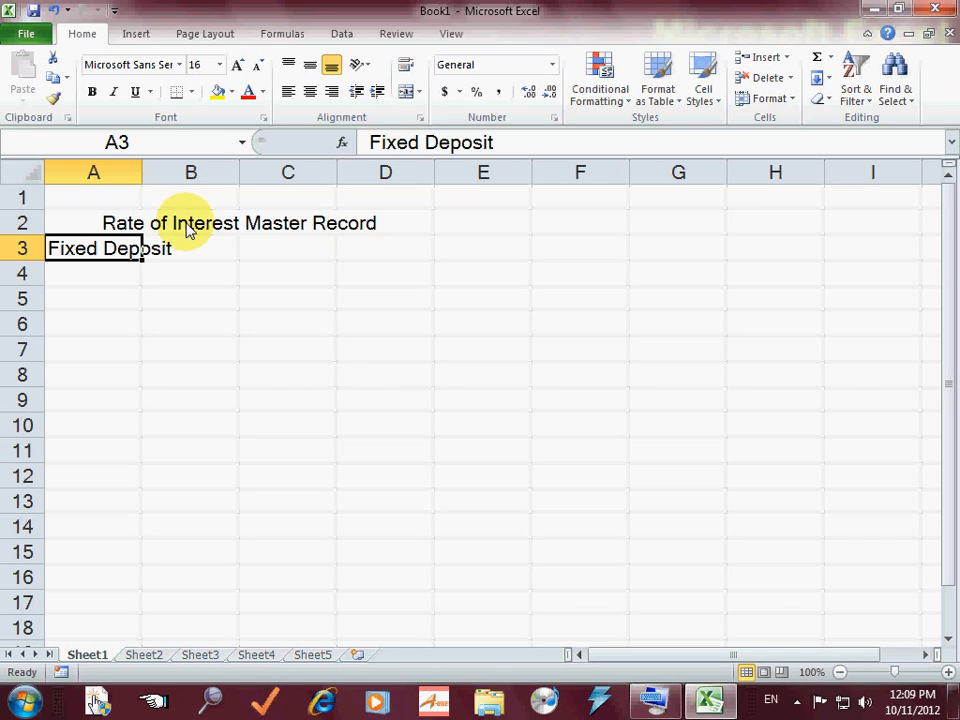
double_click(143, 178)
- Enter 8 as the Fixed Deposit rate in cell B3
left_click(208, 257)
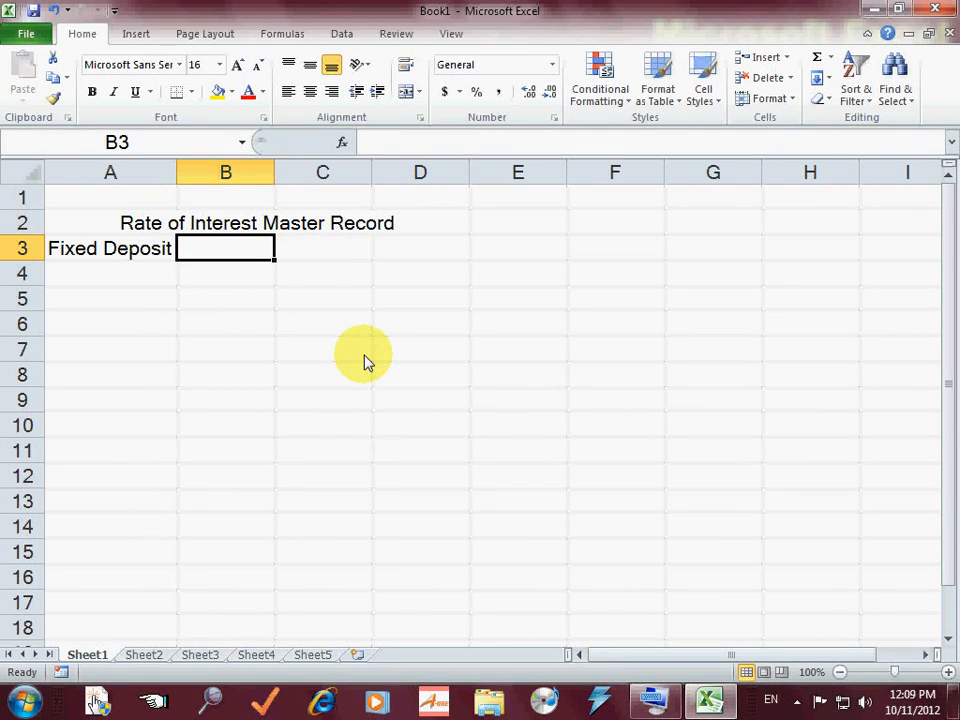
type("8")
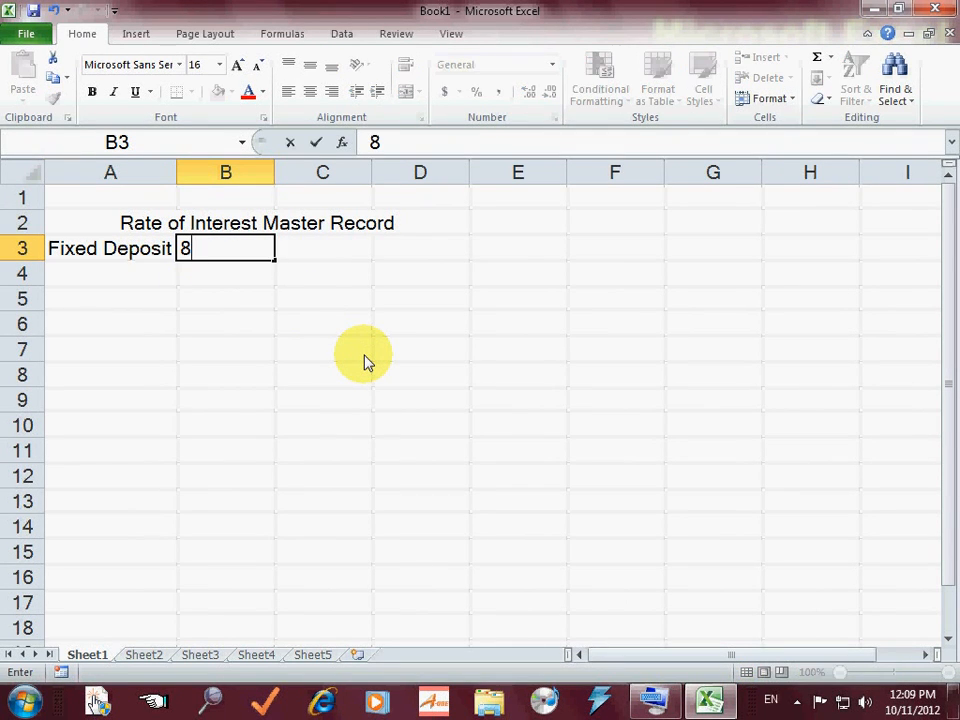
key("Tab")
- Enter the label "Recurring Deposit" in cell A4, below Fixed Deposit
key("Left")
key("Down")
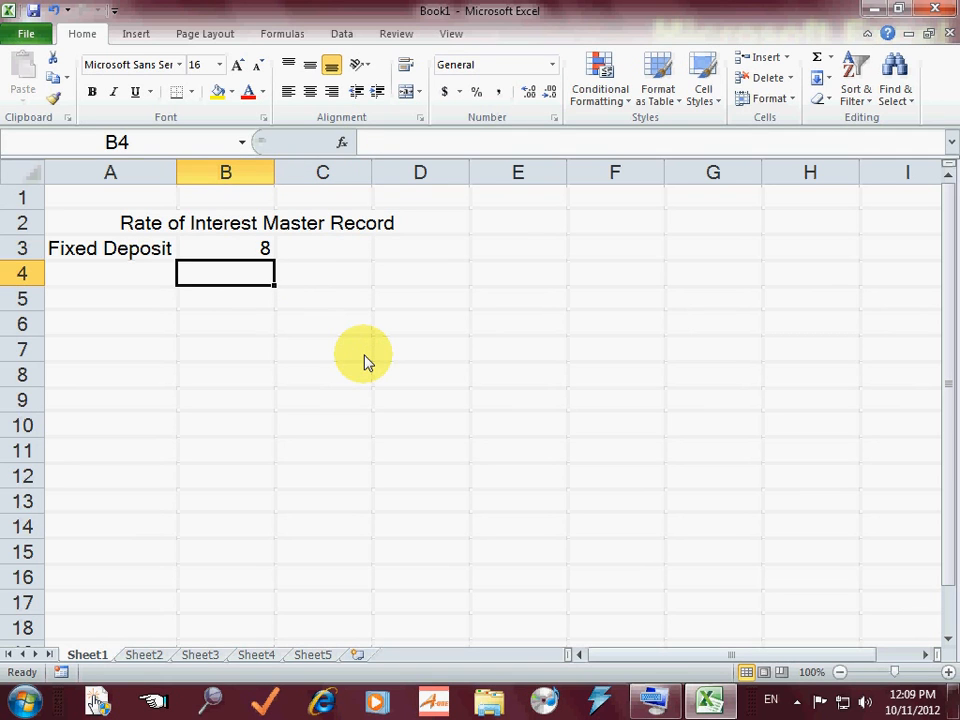
key("Left")
type("Rec")
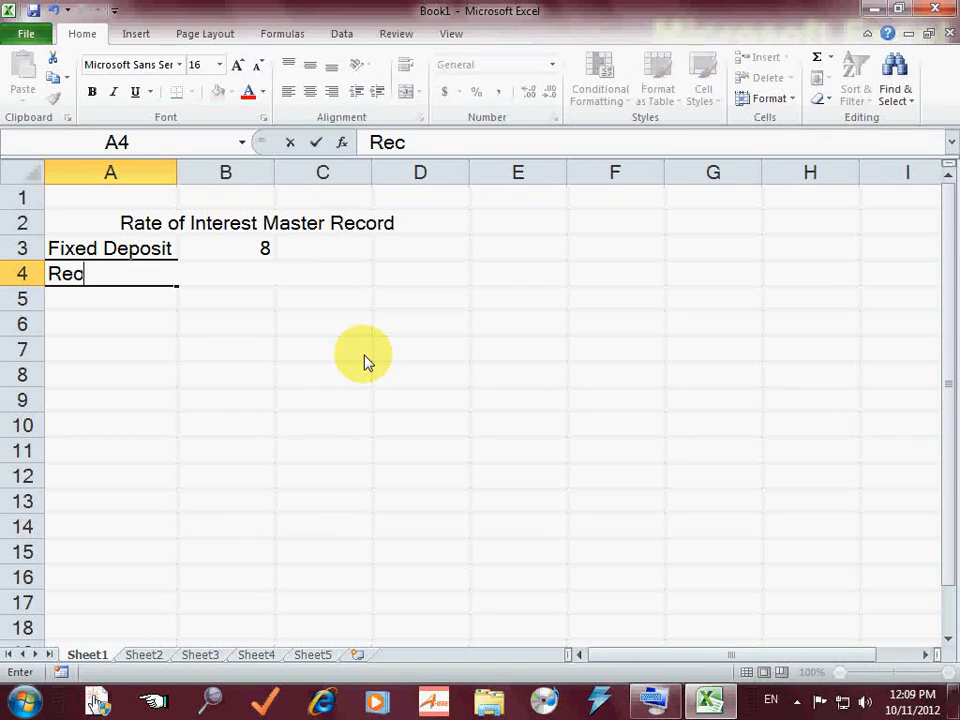
type("urrinf")
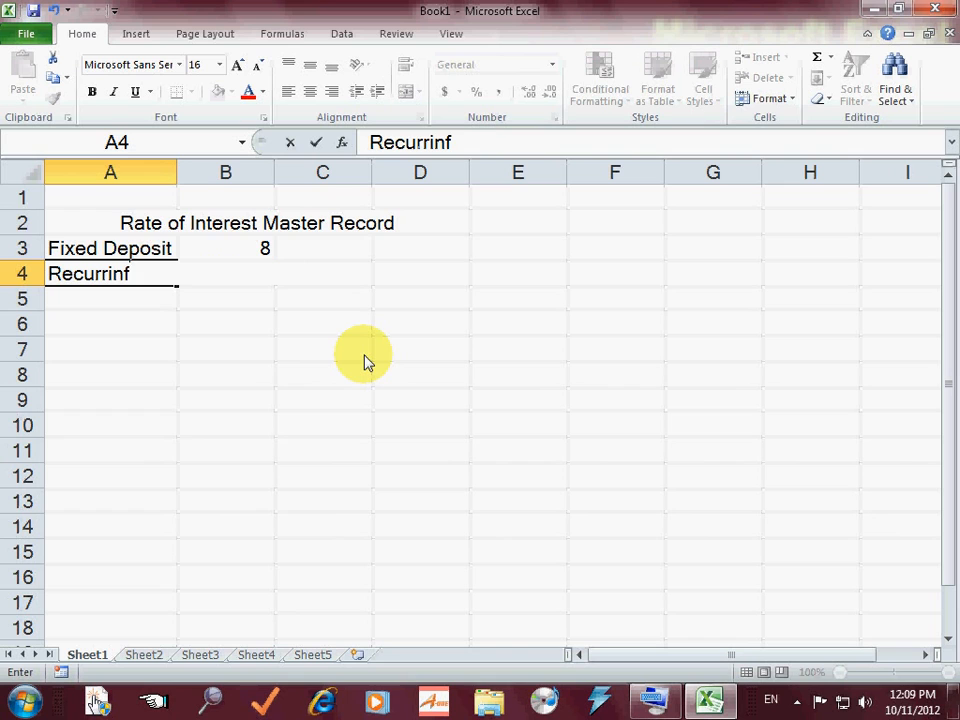
key("BackSpace")
key("BackSpace")
type("g Depo")
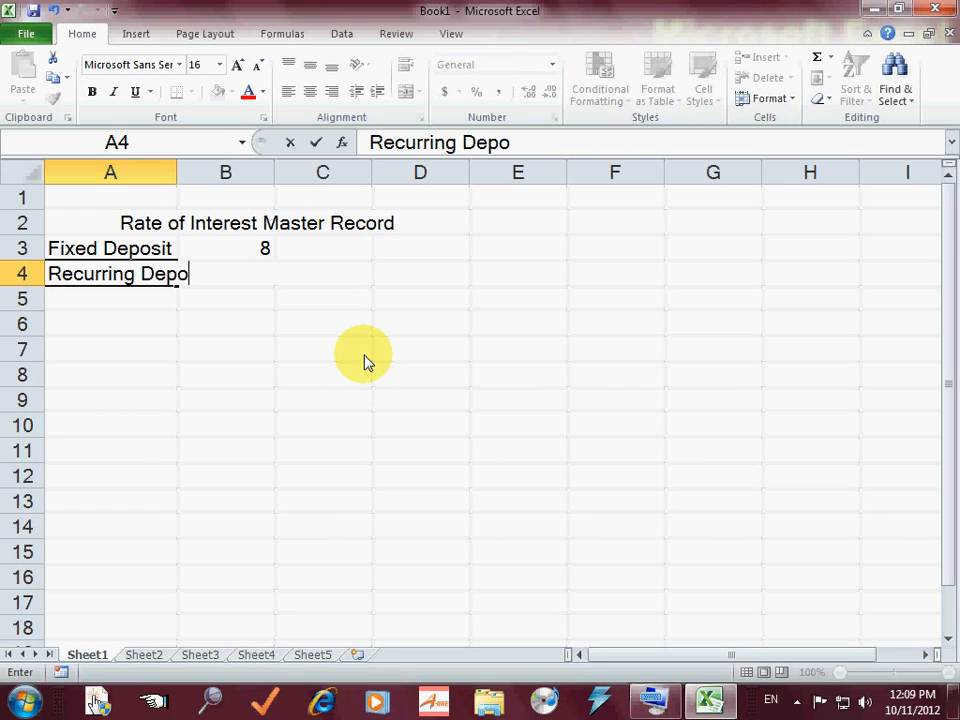
type("sit")
- Enter 7.5 as the Recurring Deposit rate in cell B4 and fit column A to its longest label
key("Tab")
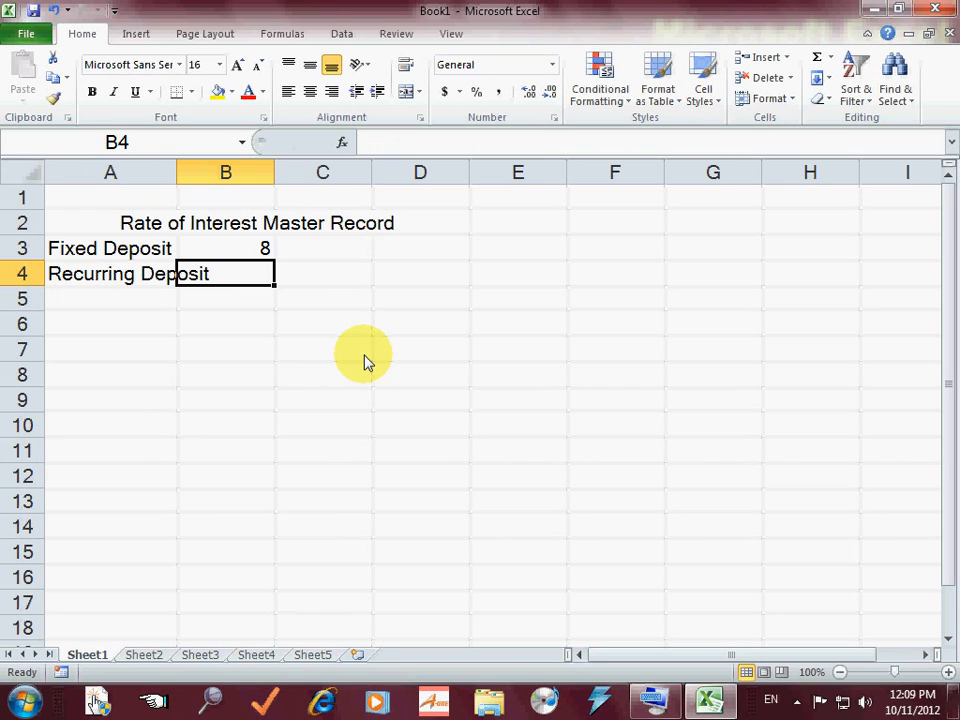
type("7.5")
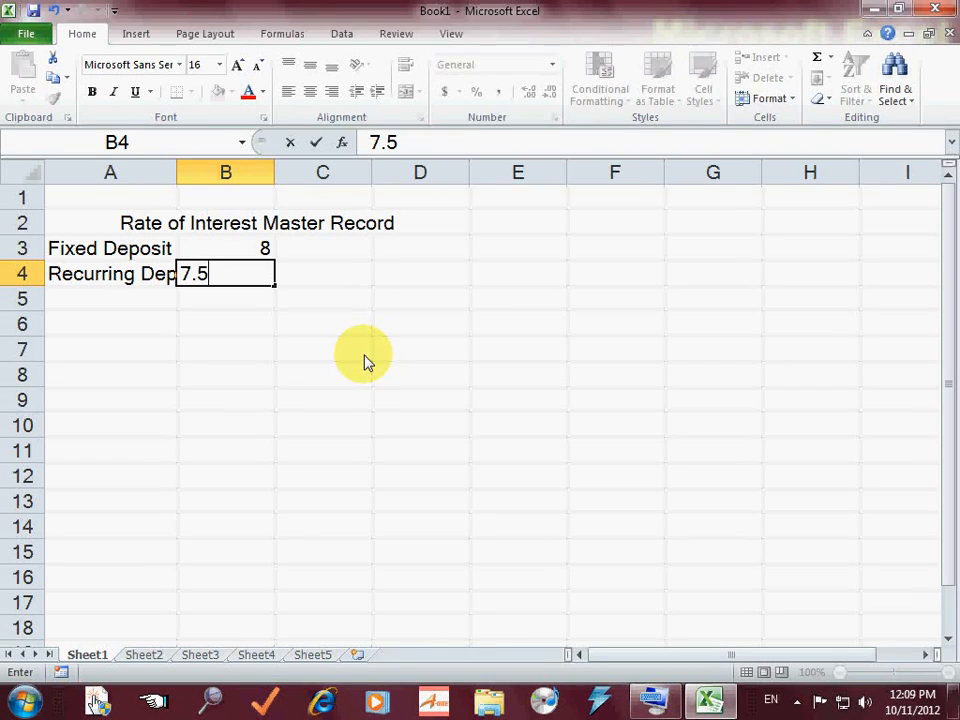
key("Return")
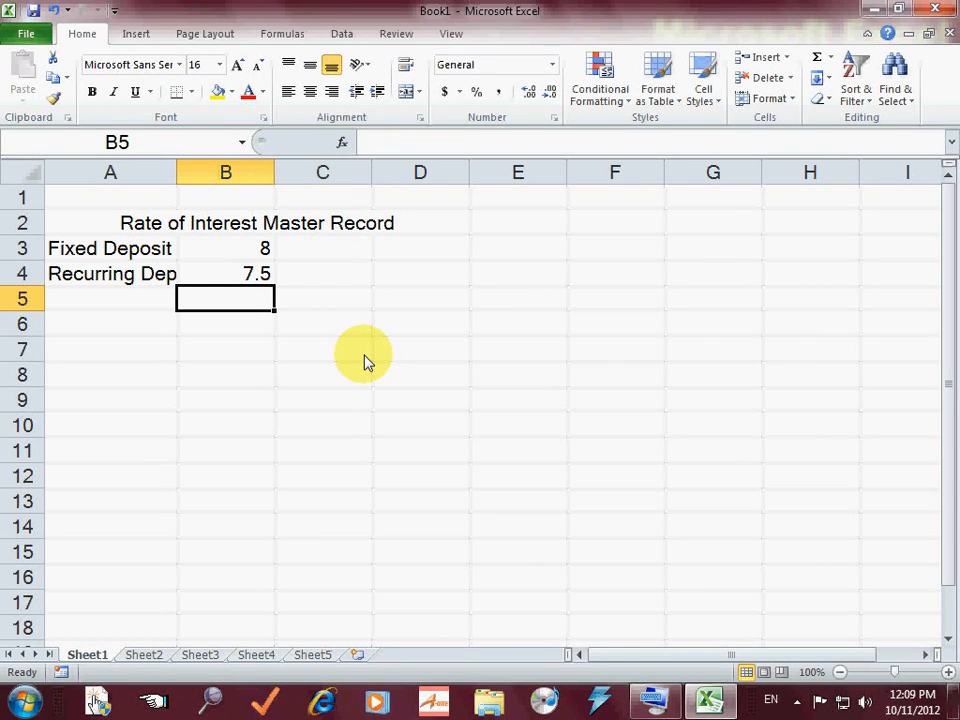
double_click(177, 172)
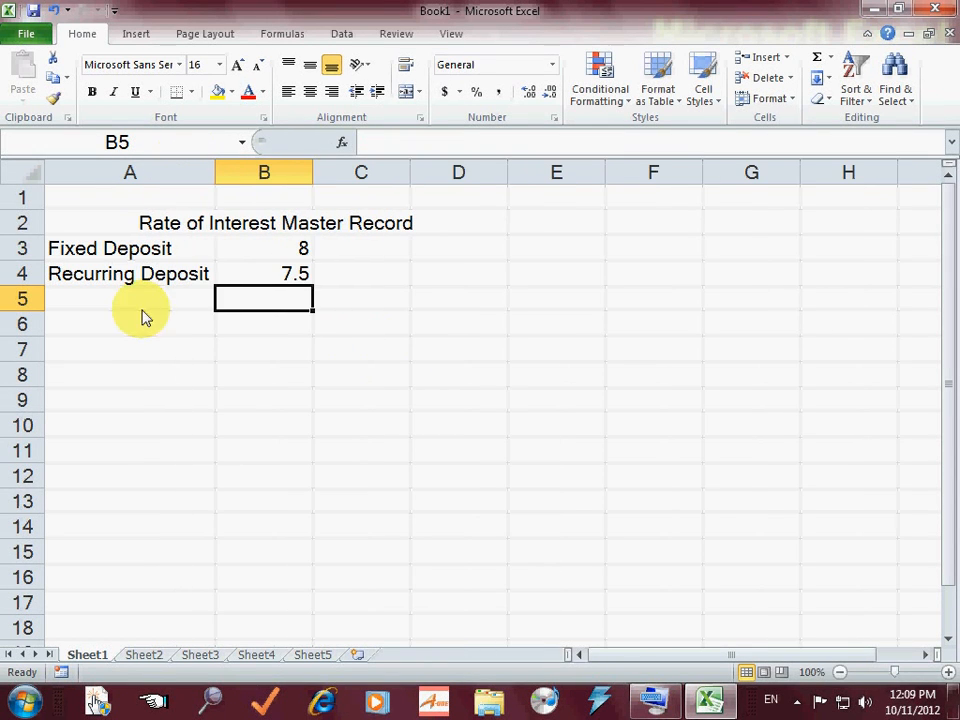
- Add a row 5 entry with the label "Term Deposit" in A5 and the rate 9 in B5
left_click(88, 305)
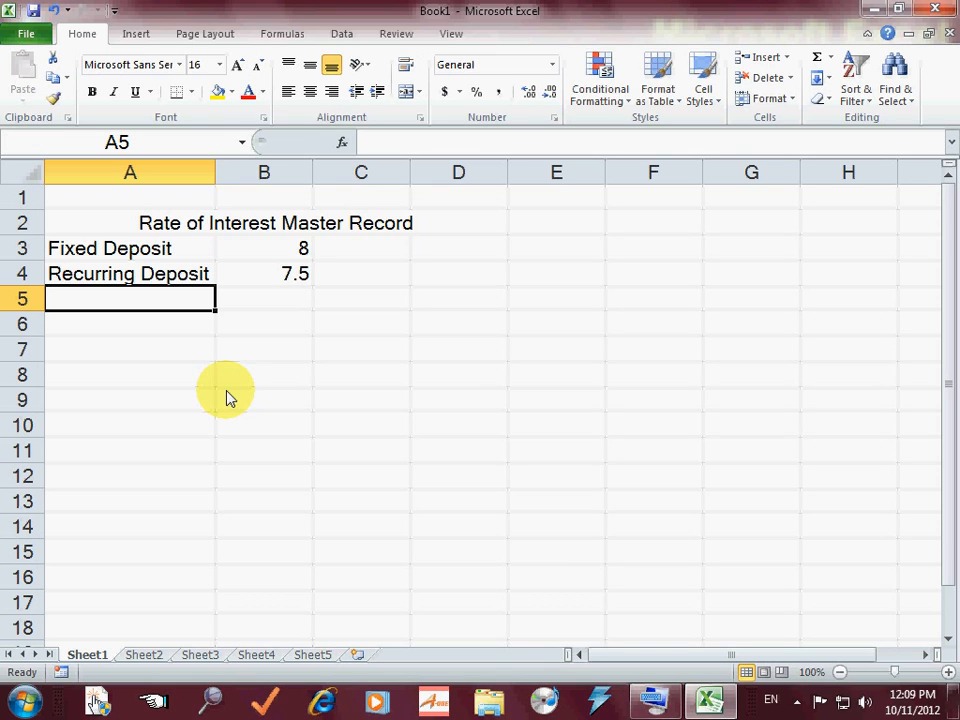
key("Down")
key("Up")
type("T")
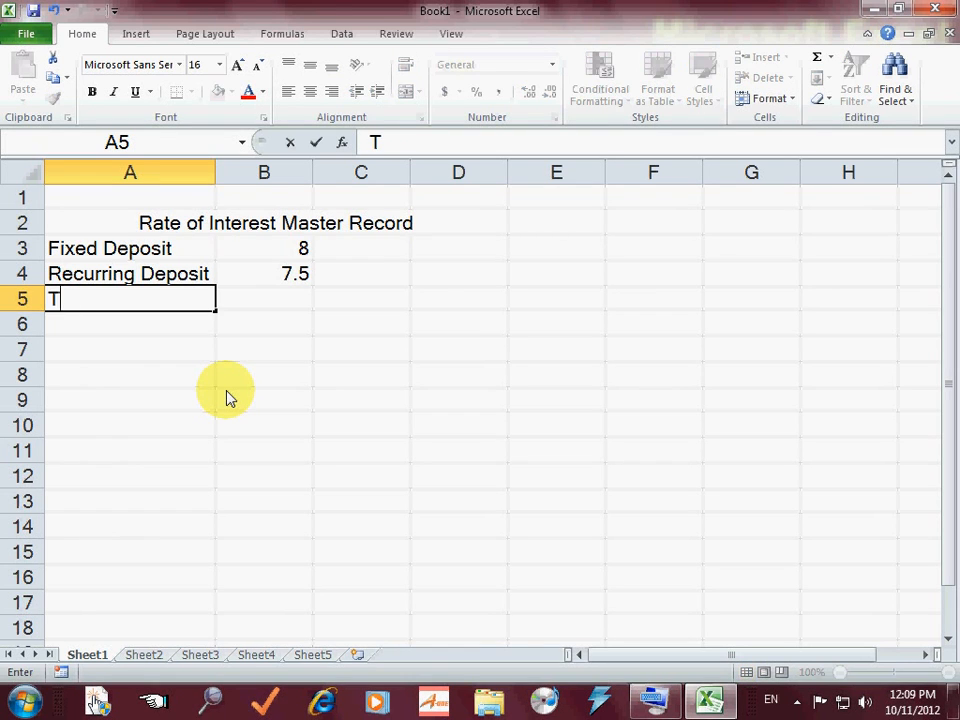
type("erm Depor")
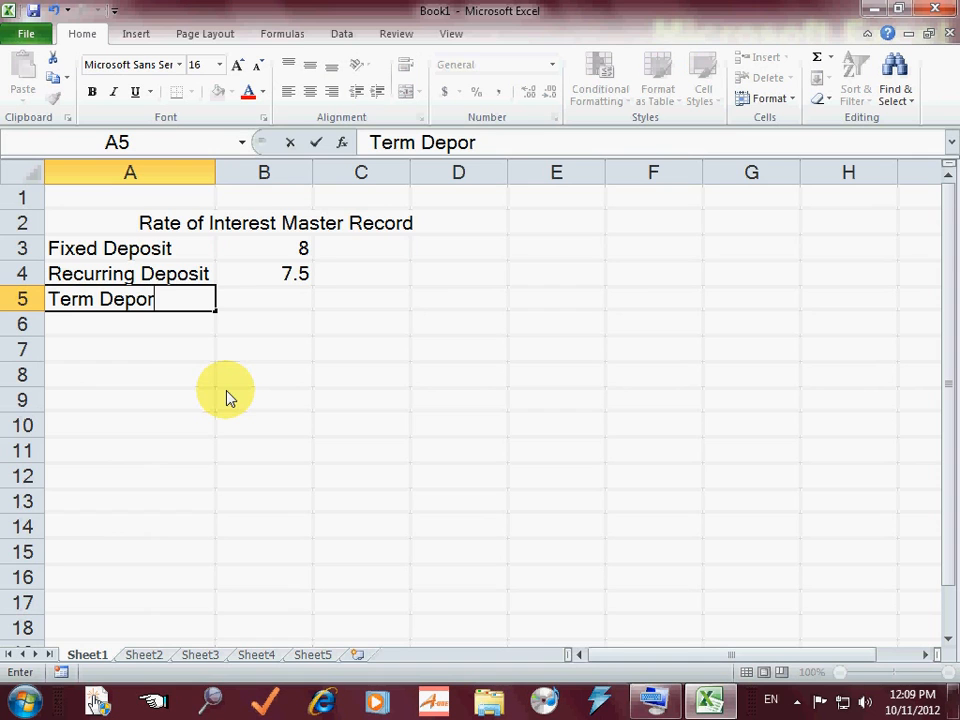
key("BackSpace")
type("sit")
key("Tab")
type("9")
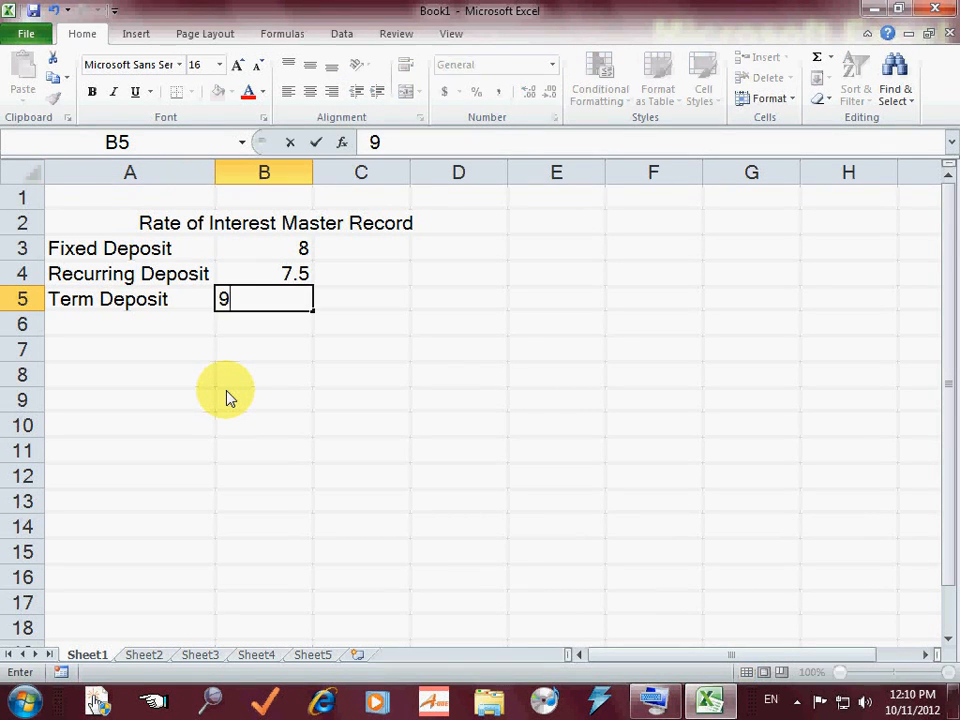
key("Return")
- Enter the label "Special Term Deposit" in cell A6, below Term Deposit
key("Left")
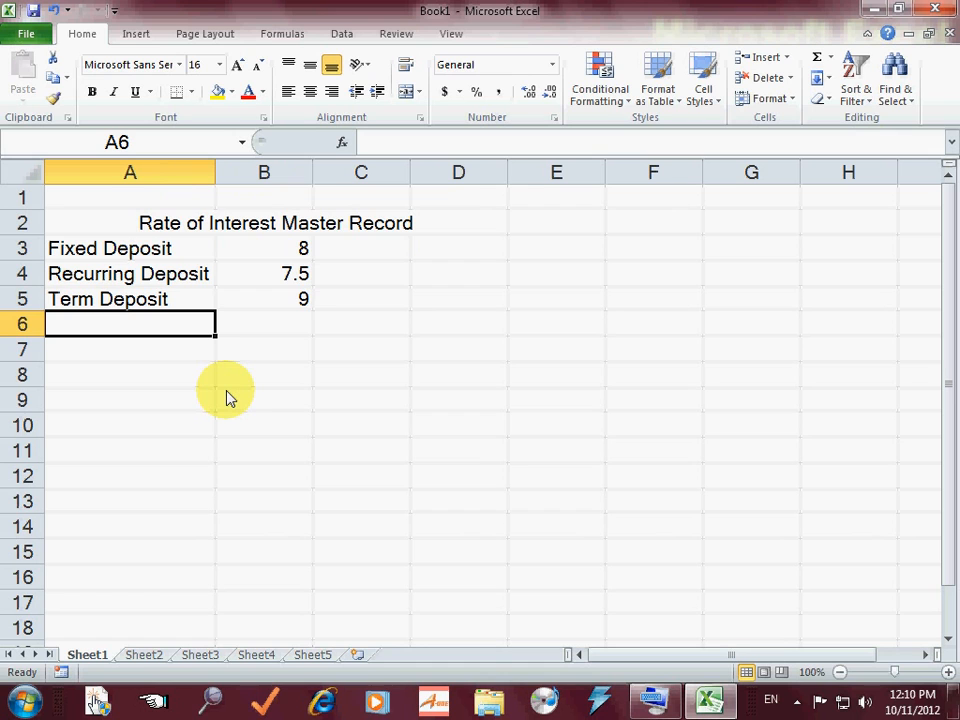
type("Special ")
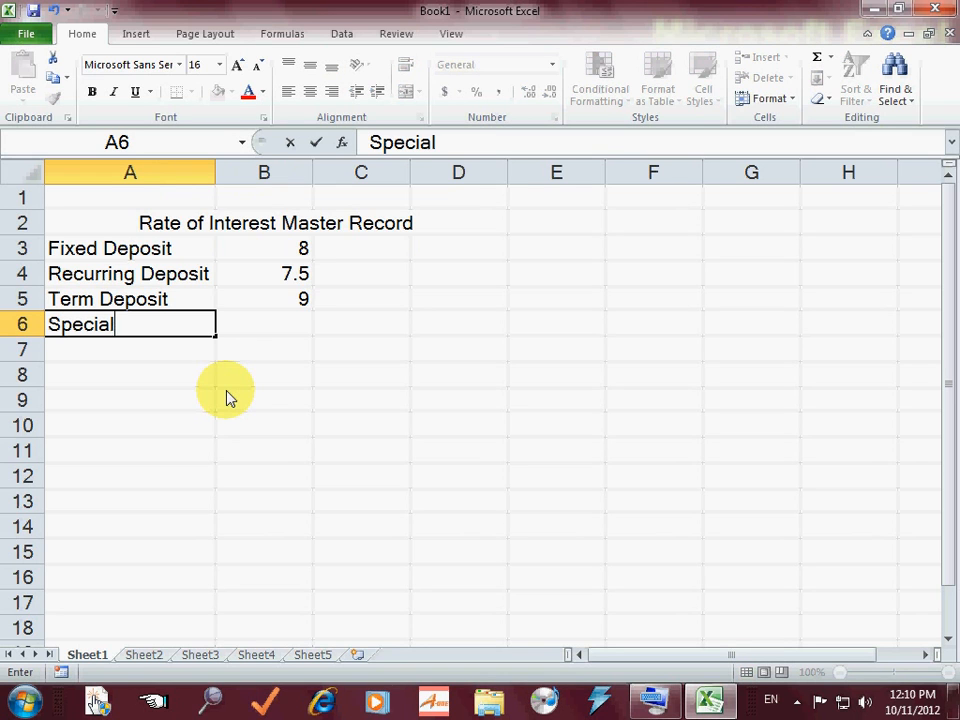
type("R")
key("BackSpace")
type("Ter")
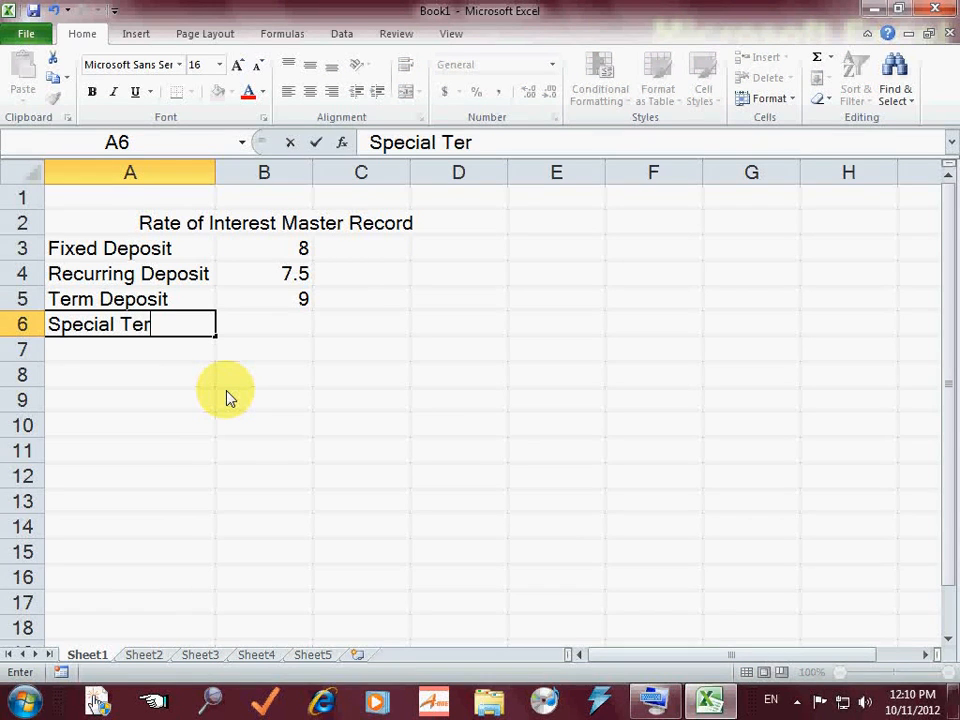
type("m Deposit")
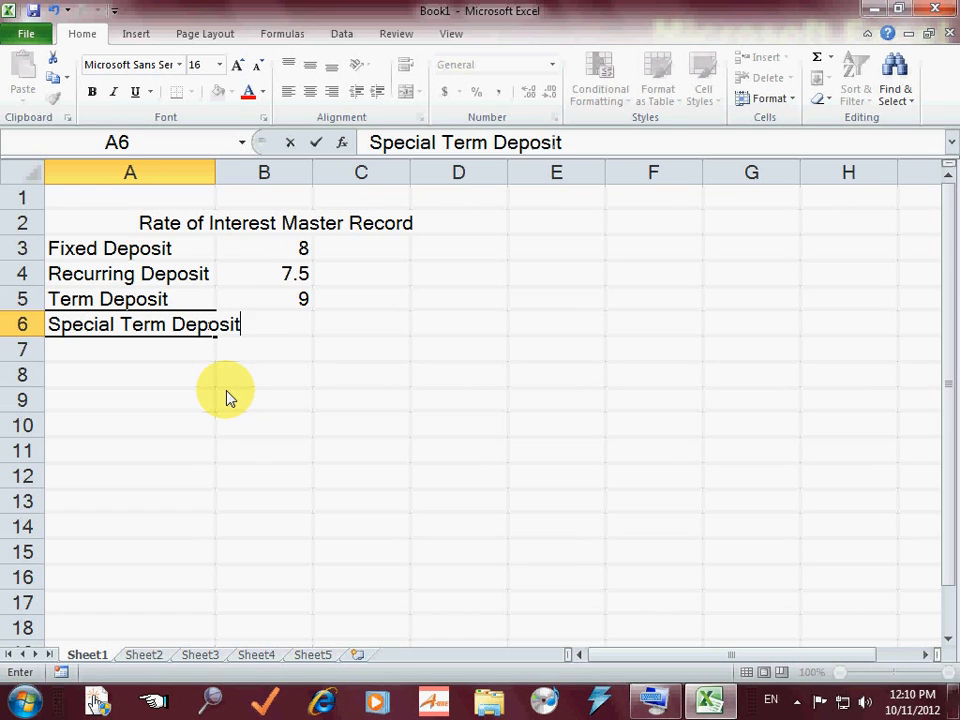
- Enter 8.75 as the Special Term Deposit rate in cell B6 and widen column A to fit the label
key("Tab")
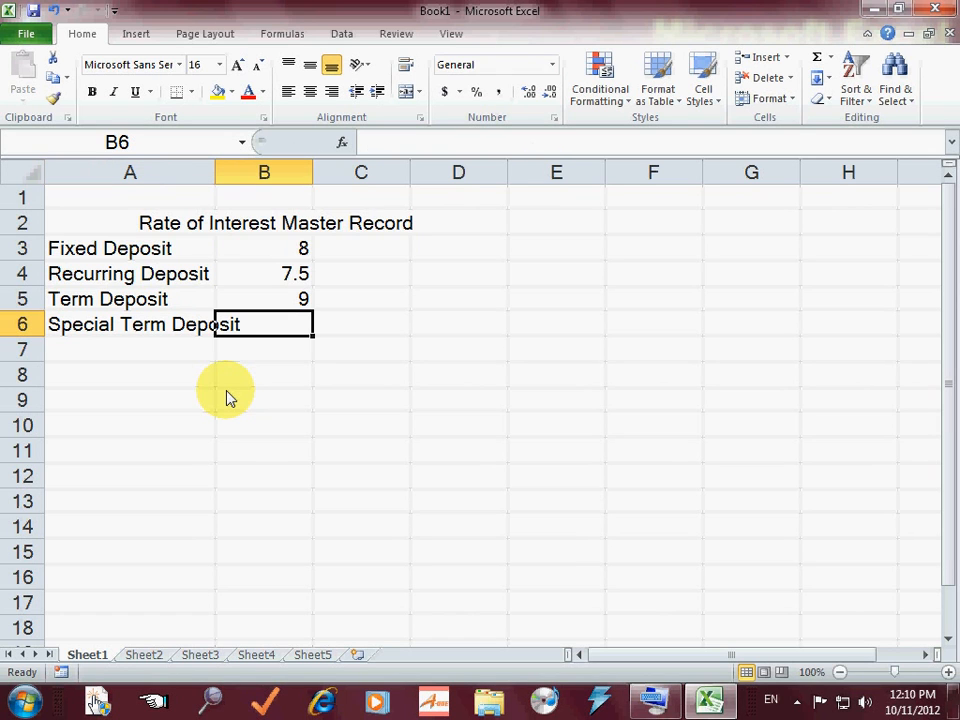
type("8.75")
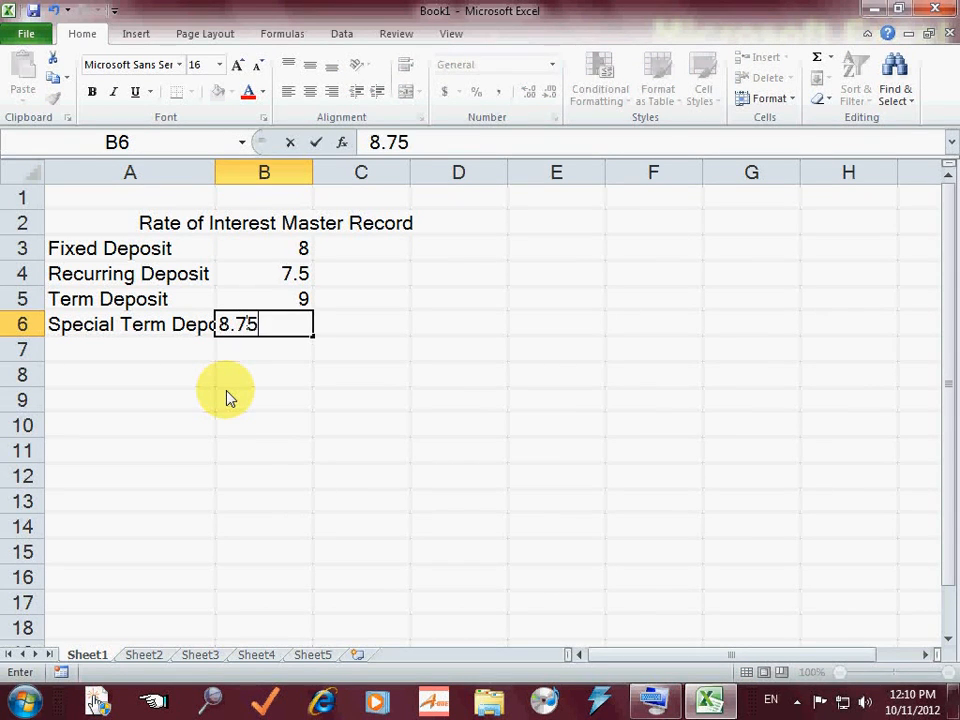
key("Return")
key("Up")
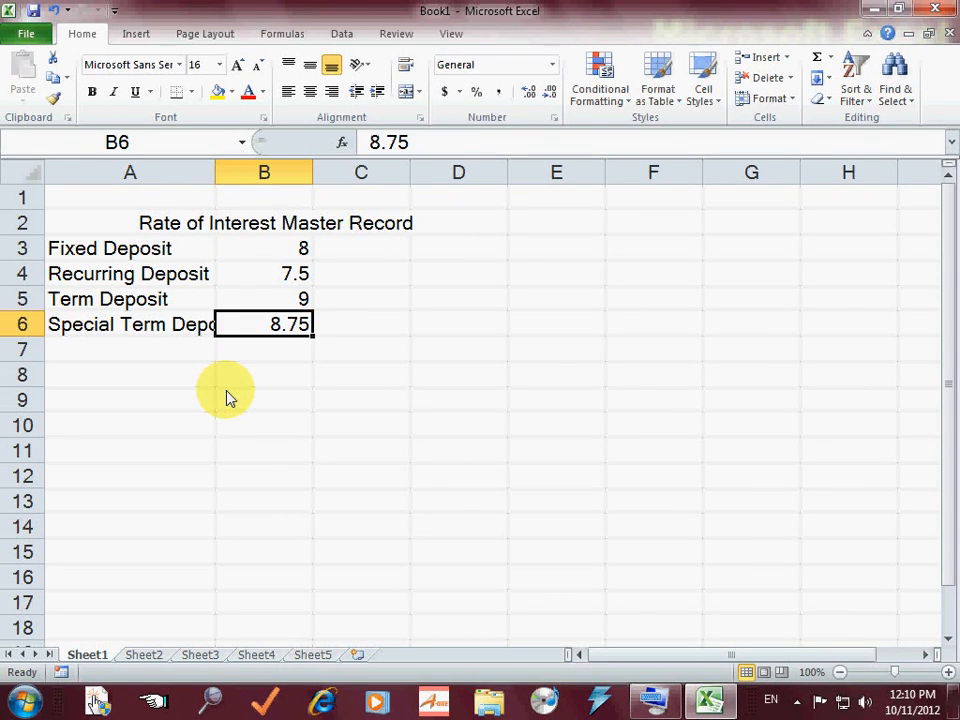
double_click(215, 172)
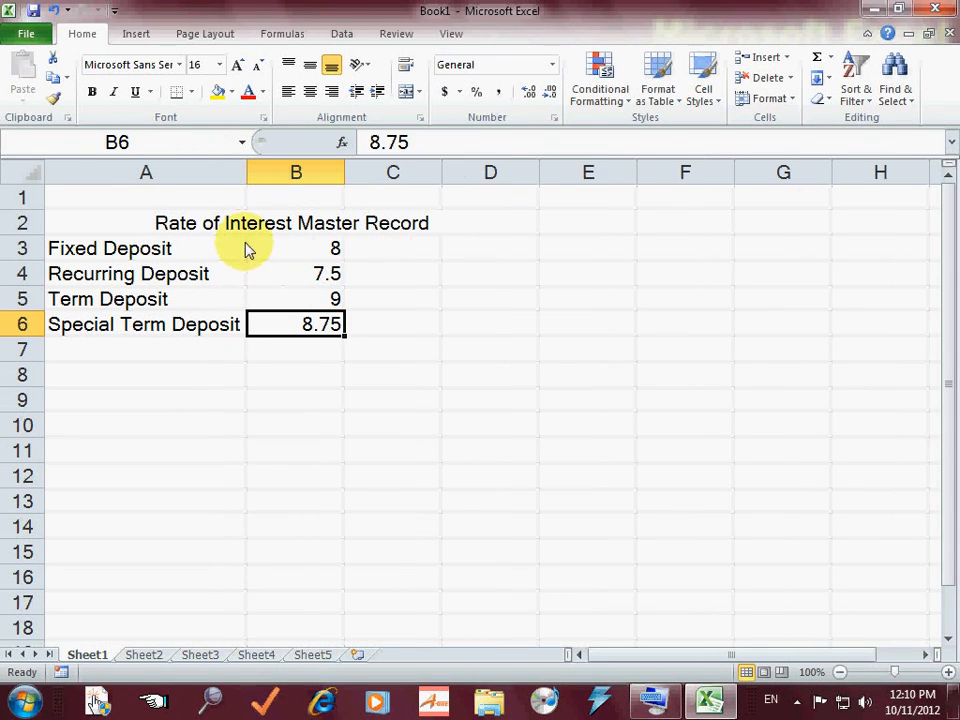
left_click(144, 370)
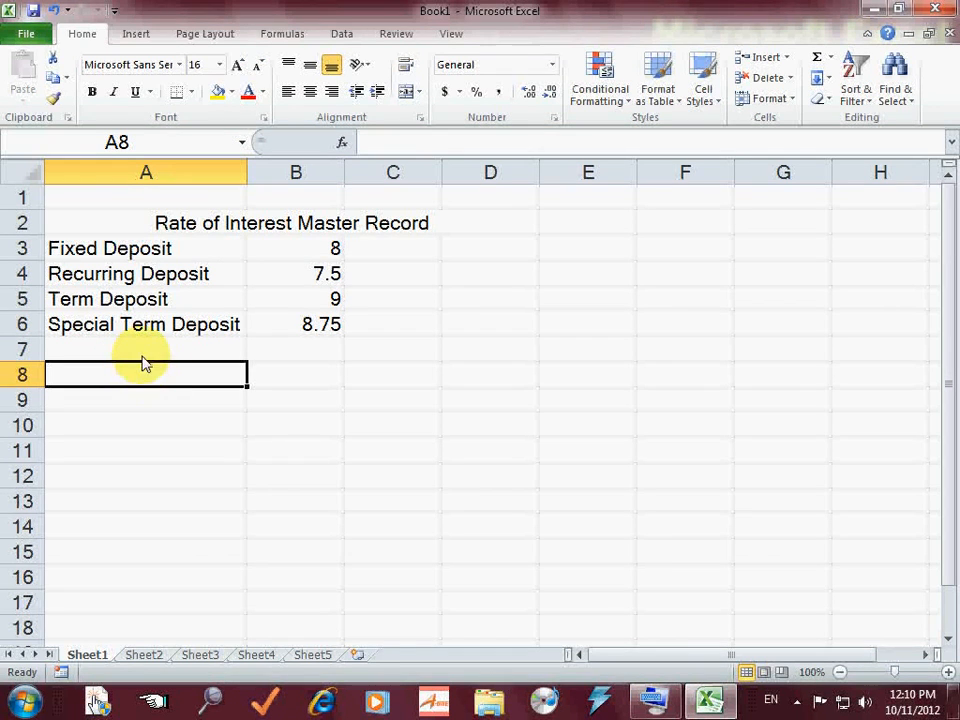
- Start saving the workbook and create a folder named Bank_Calculation on the Desktop as its save location
left_click(33, 12)
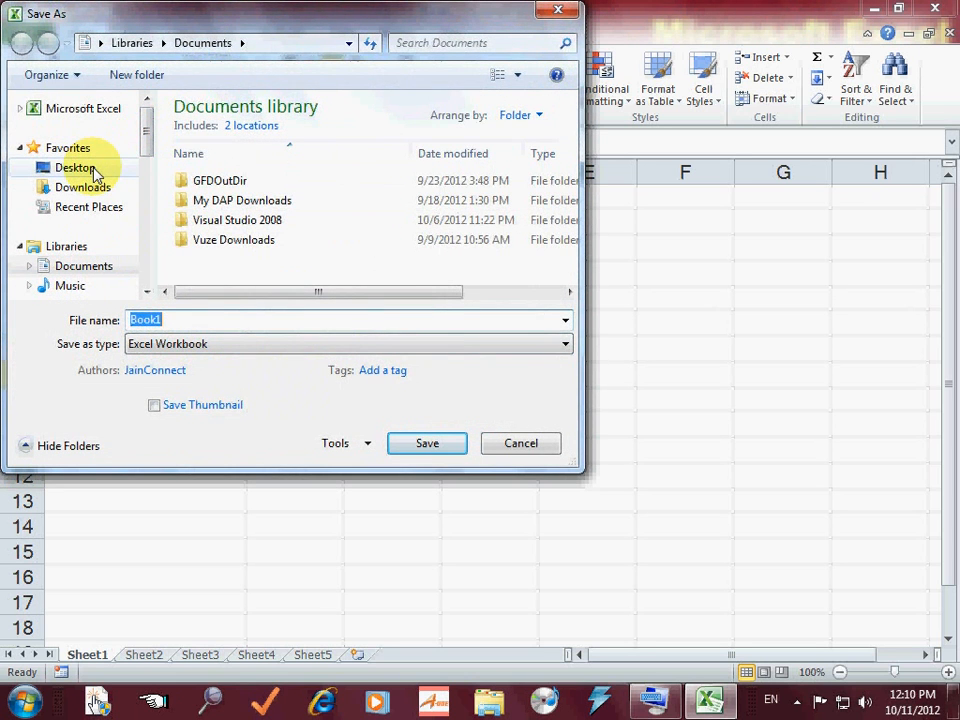
left_click(80, 168)
left_click(392, 182)
right_click(470, 188)
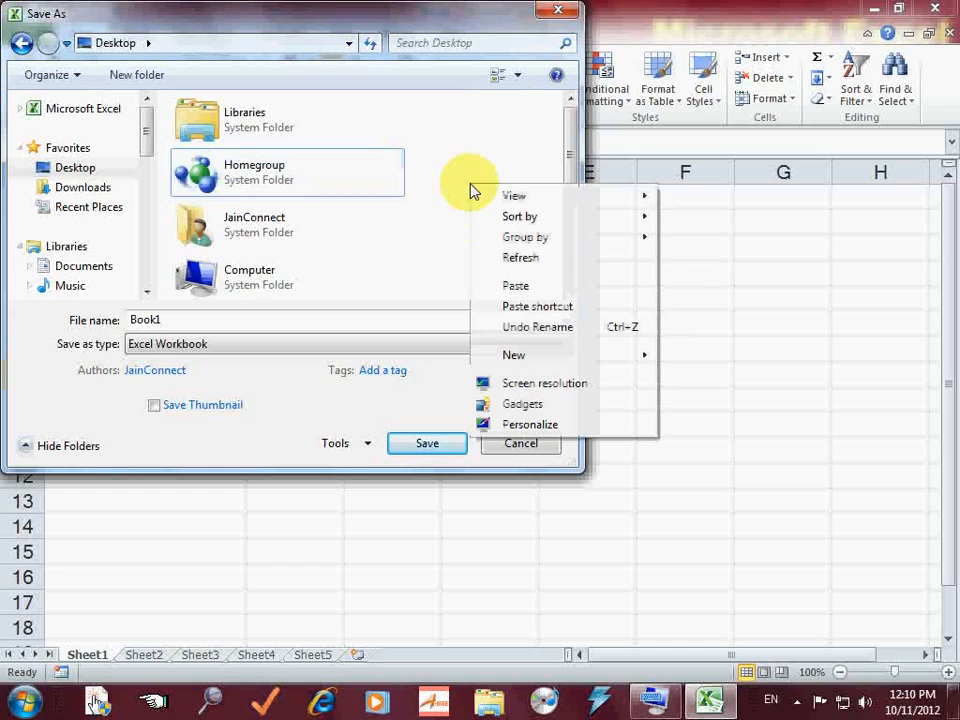
left_click(524, 366)
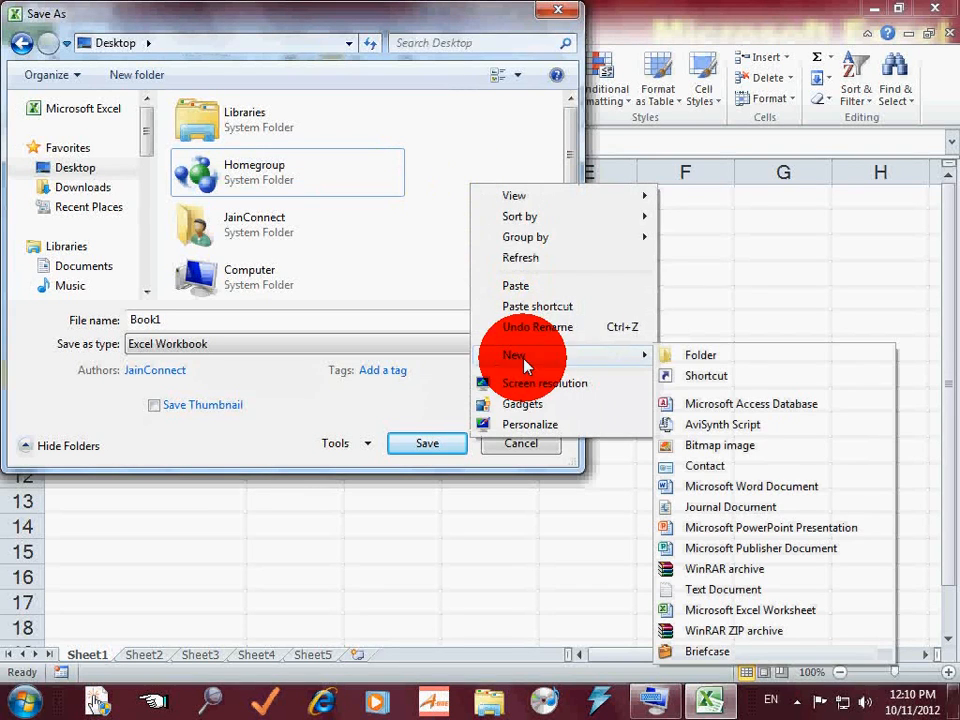
left_click(672, 358)
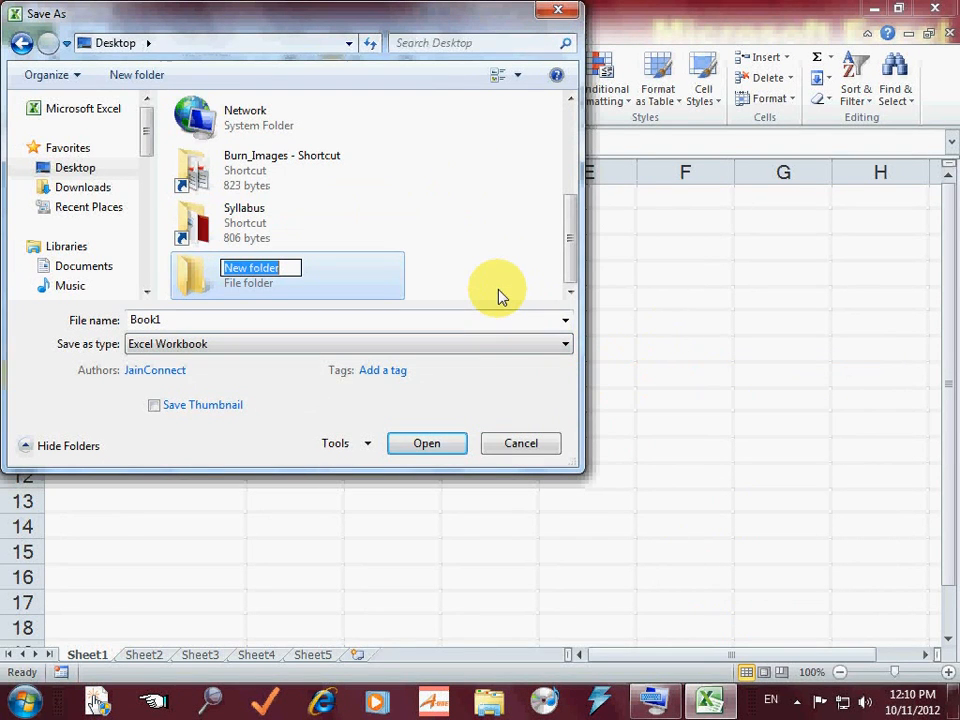
type("Bank_")
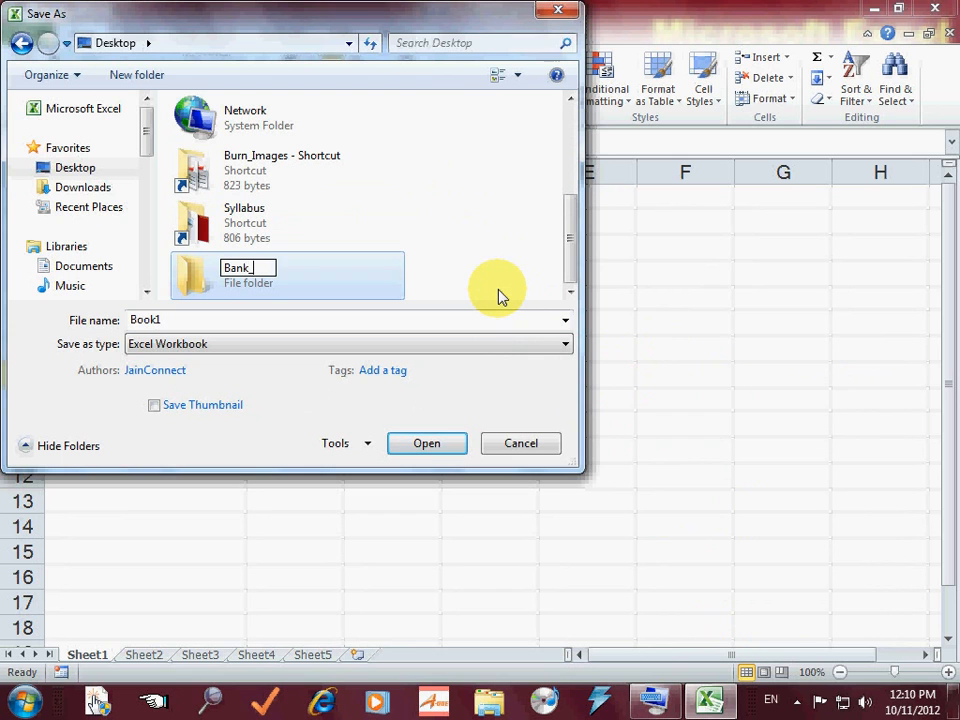
type("Calculation")
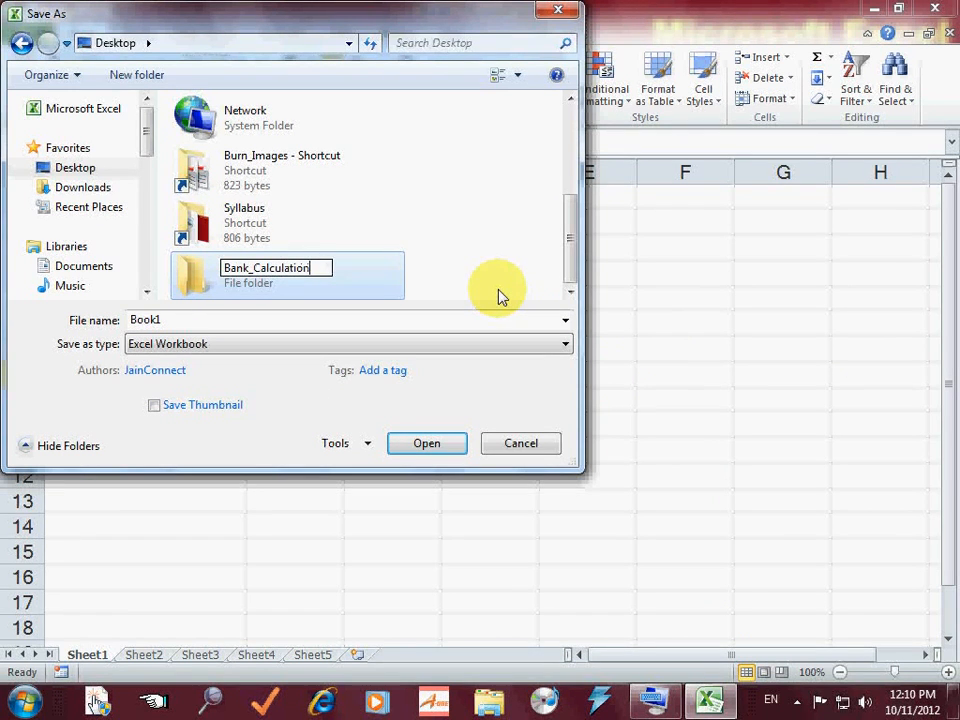
key("Return")
key("Return")
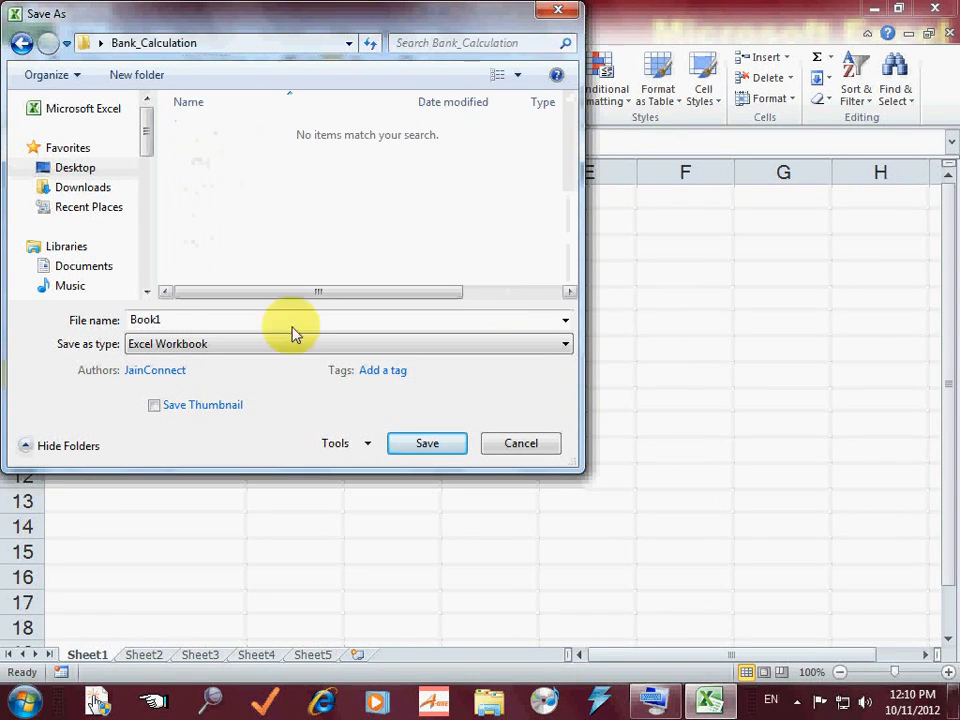
- Save the workbook as ROI_Details in the Bank_Calculation folder
double_click(214, 326)
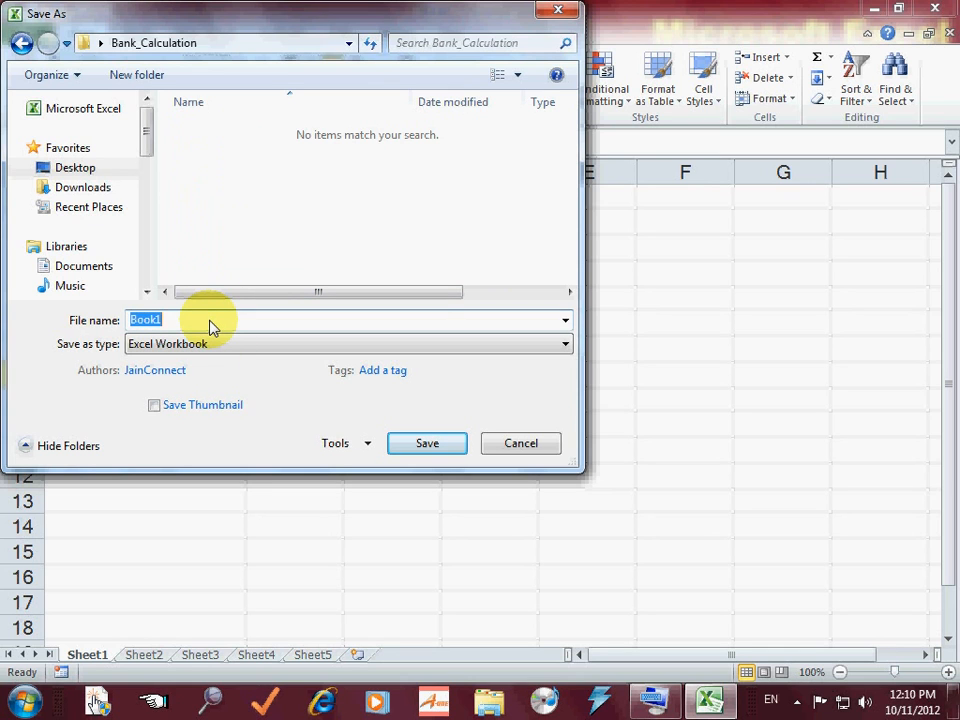
type("B")
key("BackSpace")
type("ROI_Details")
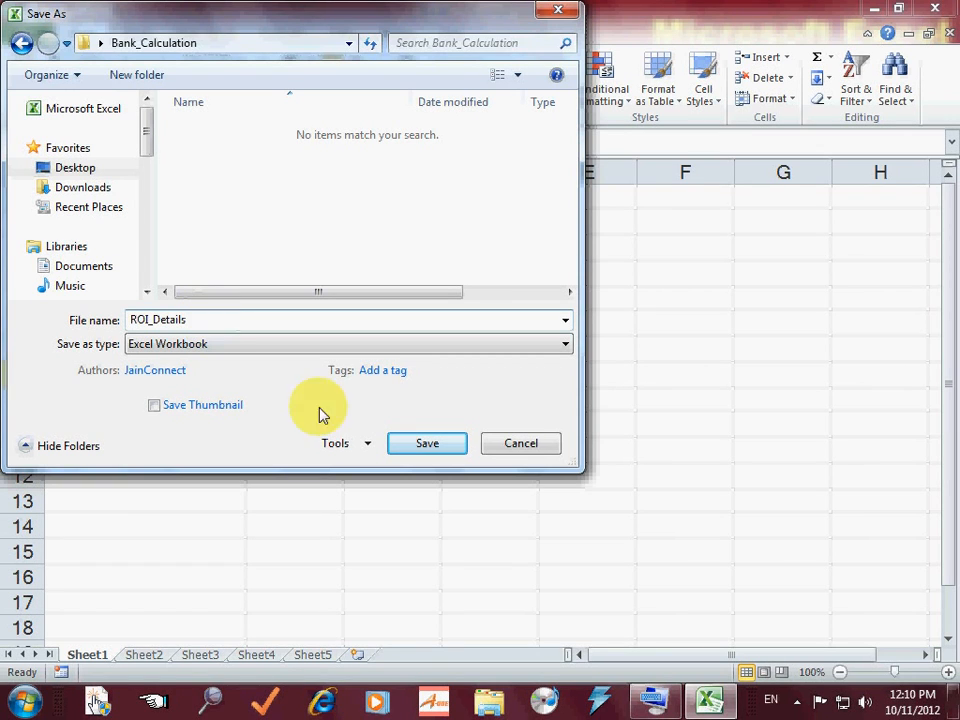
left_click(424, 447)
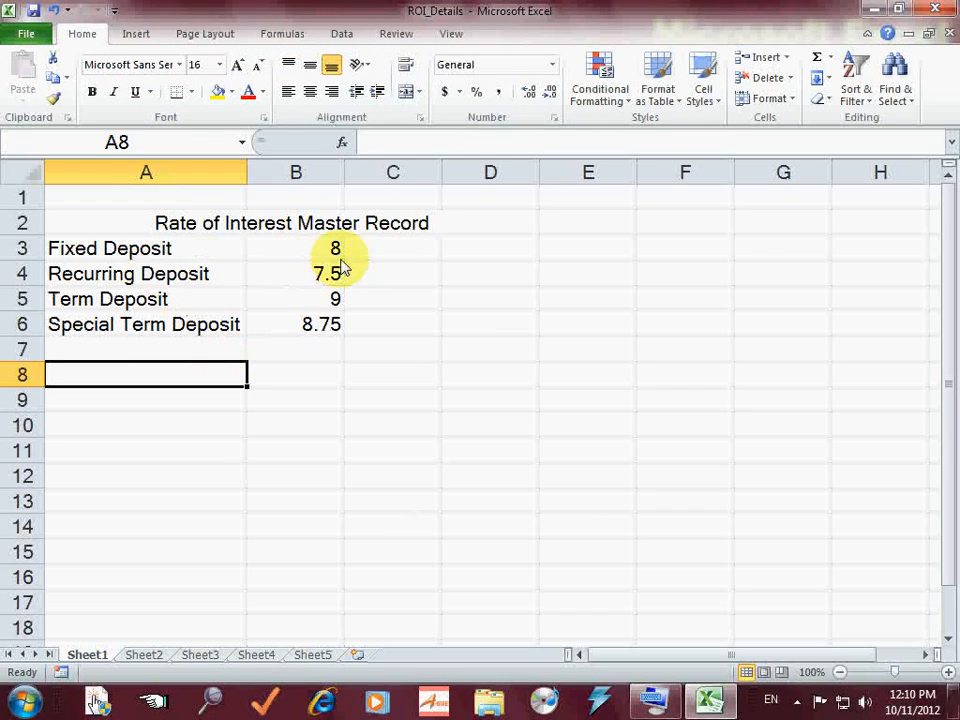
left_click_drag(335, 250, 320, 328)
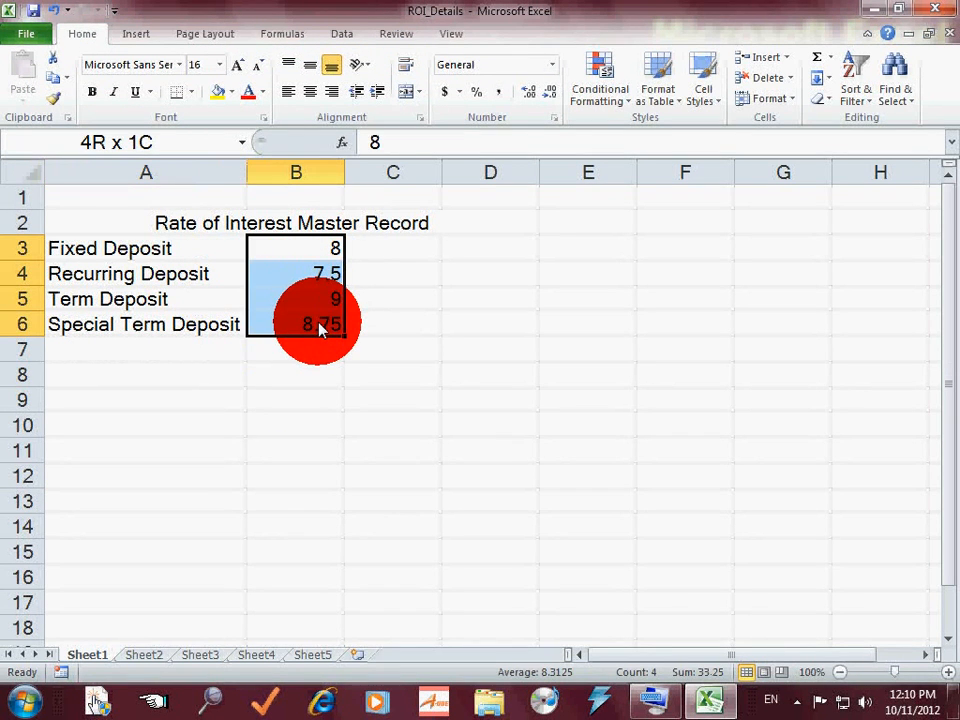
left_click_drag(328, 250, 320, 320)
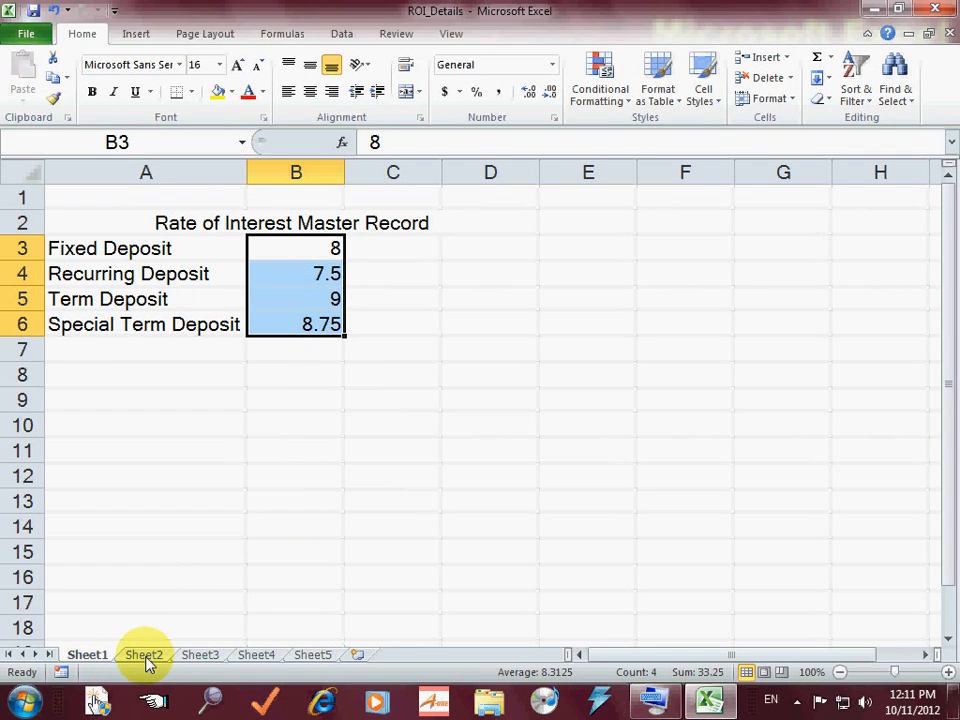
left_click(150, 482)
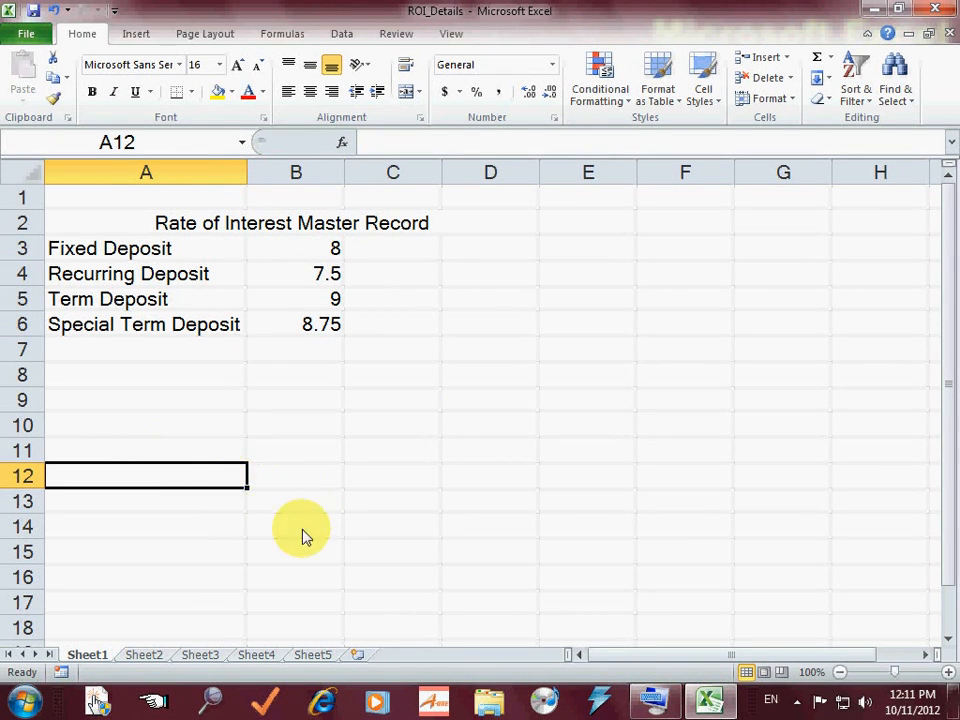
left_click(204, 486)
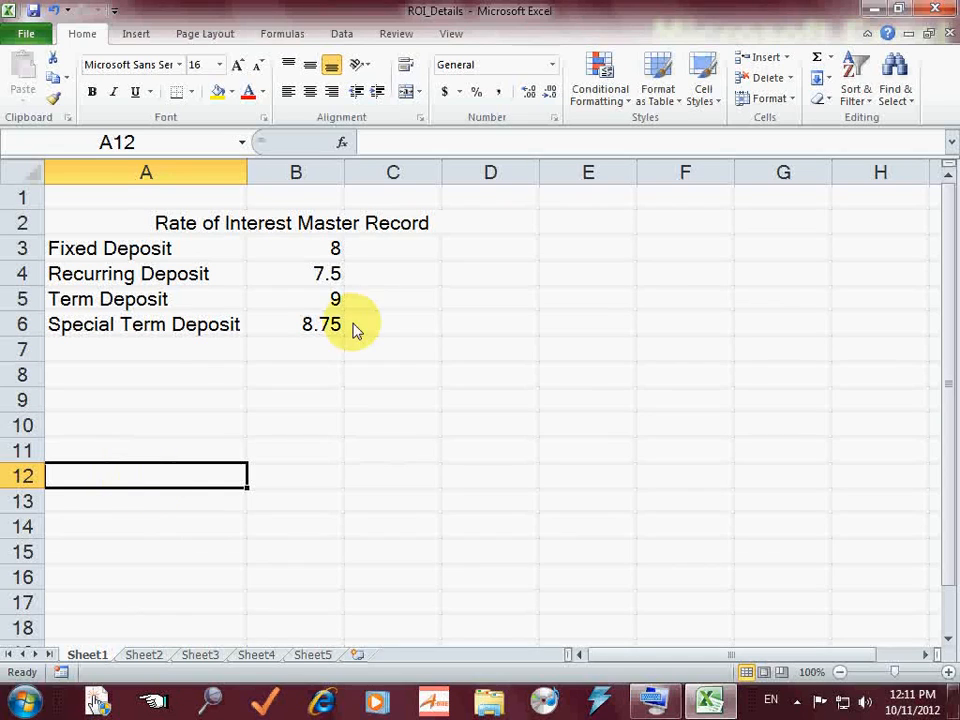
left_click_drag(298, 252, 316, 325)
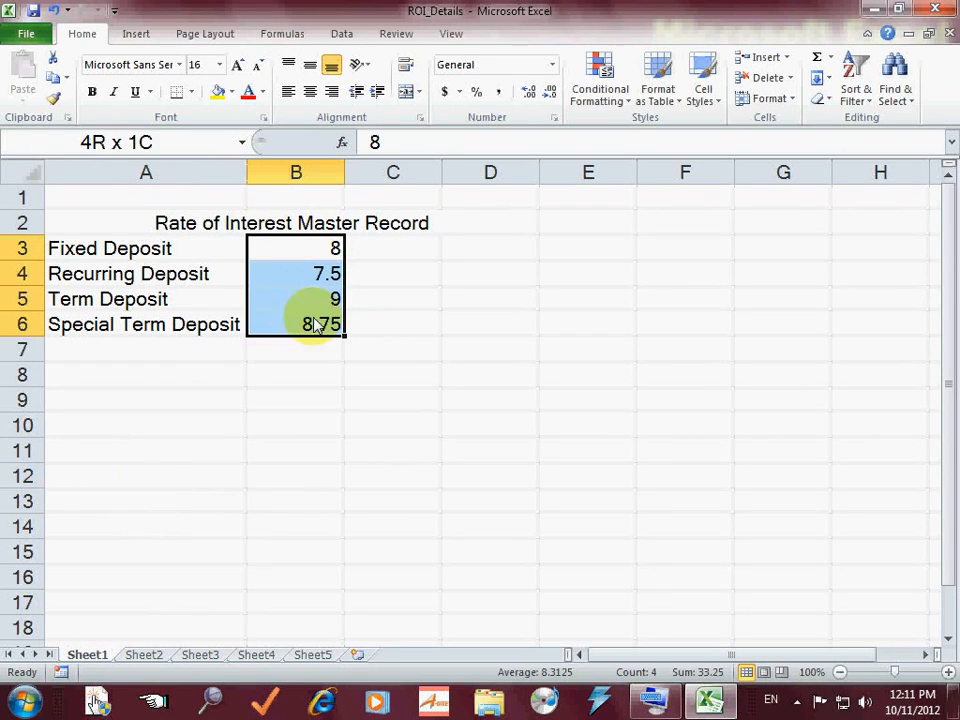
- Enter the label "Amount" in cell A12 and the value 5000 in B12
left_click(143, 484)
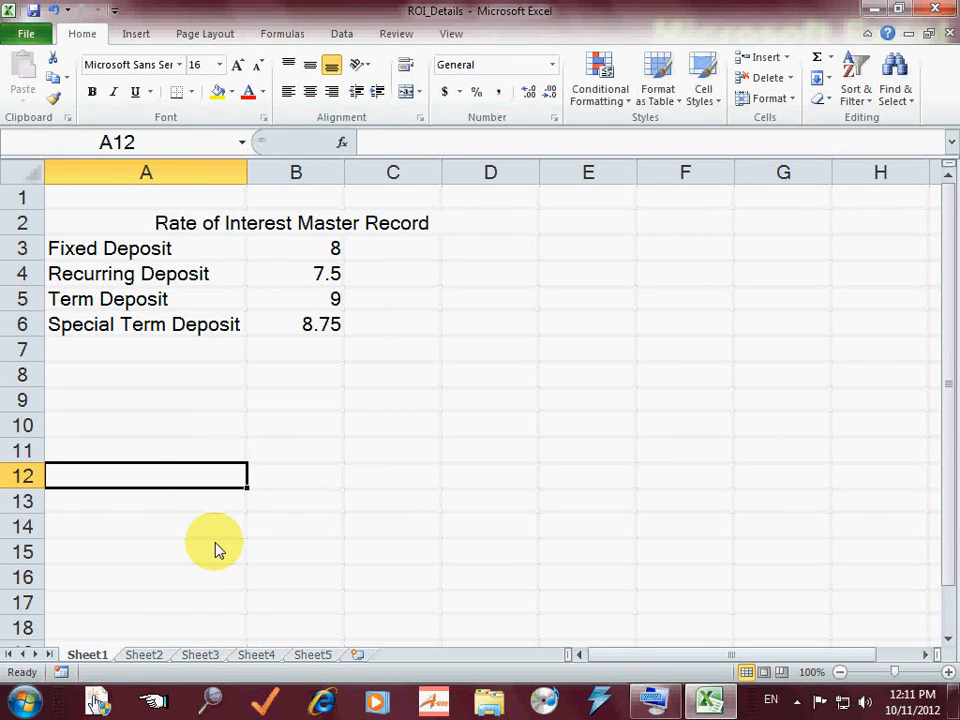
type("Amount")
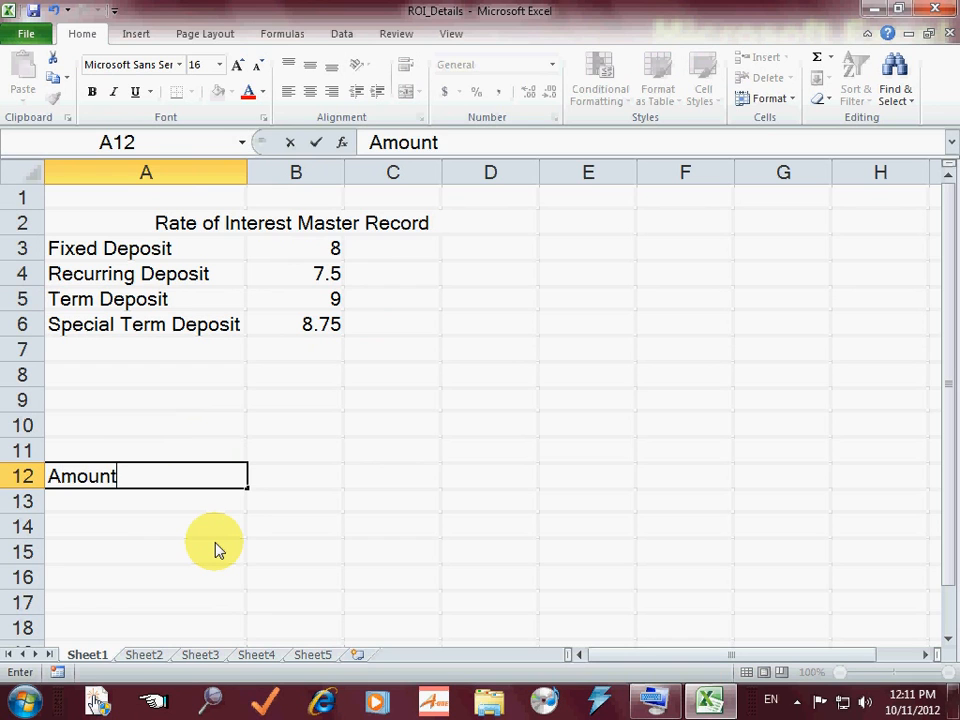
key("Tab")
type("5000")
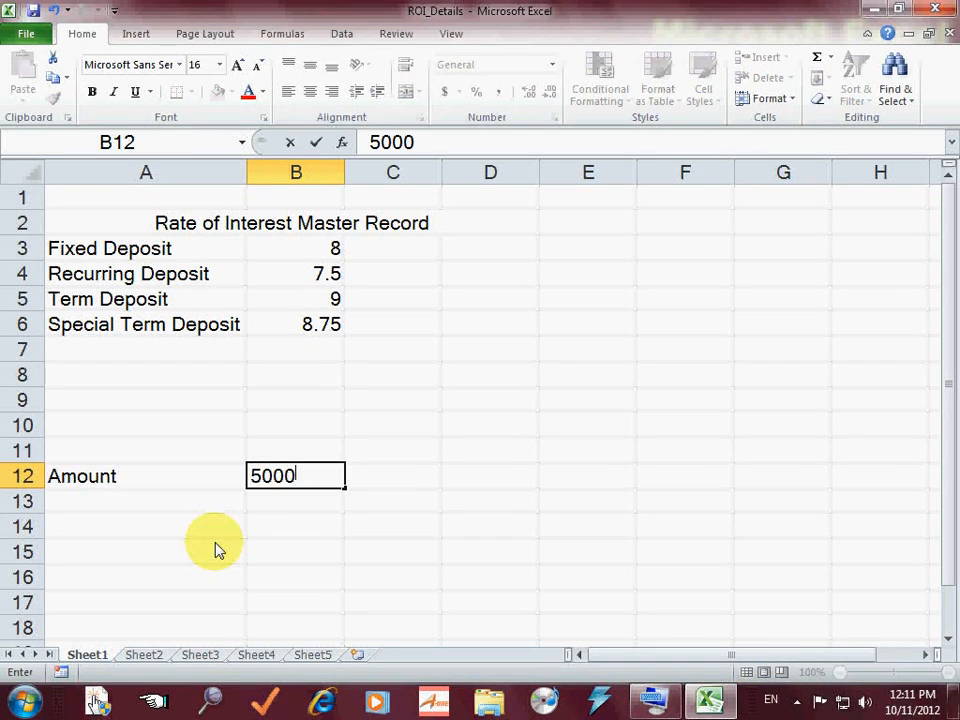
key("Return")
key("Up")
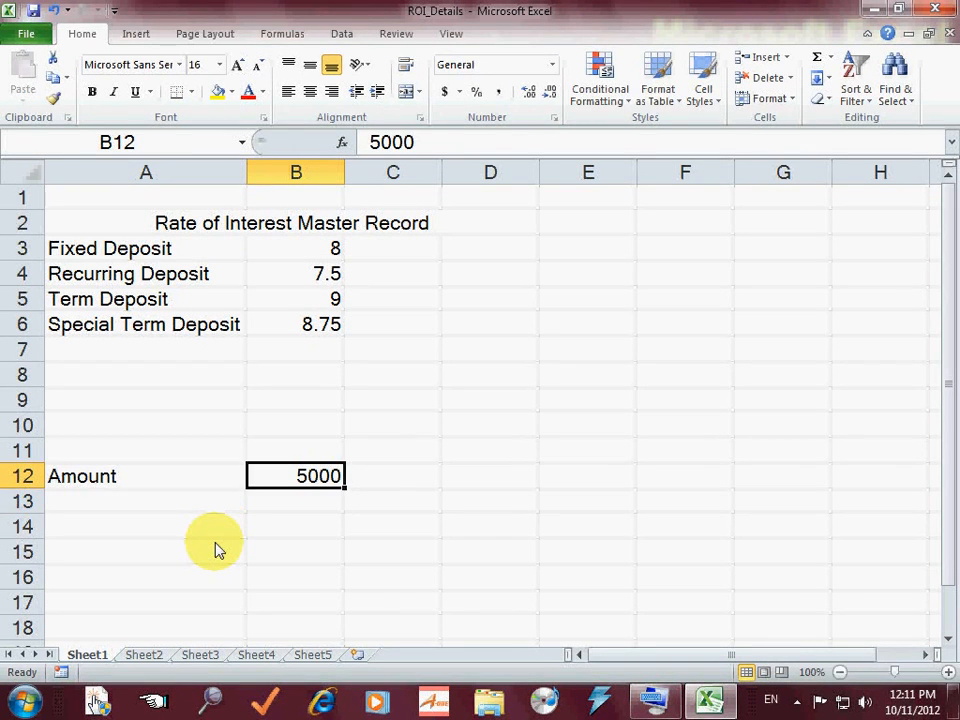
- Enter the label "Fixed Deposit" in cell A11, directly above Amount
key("Up")
key("Left")
type("Fi")
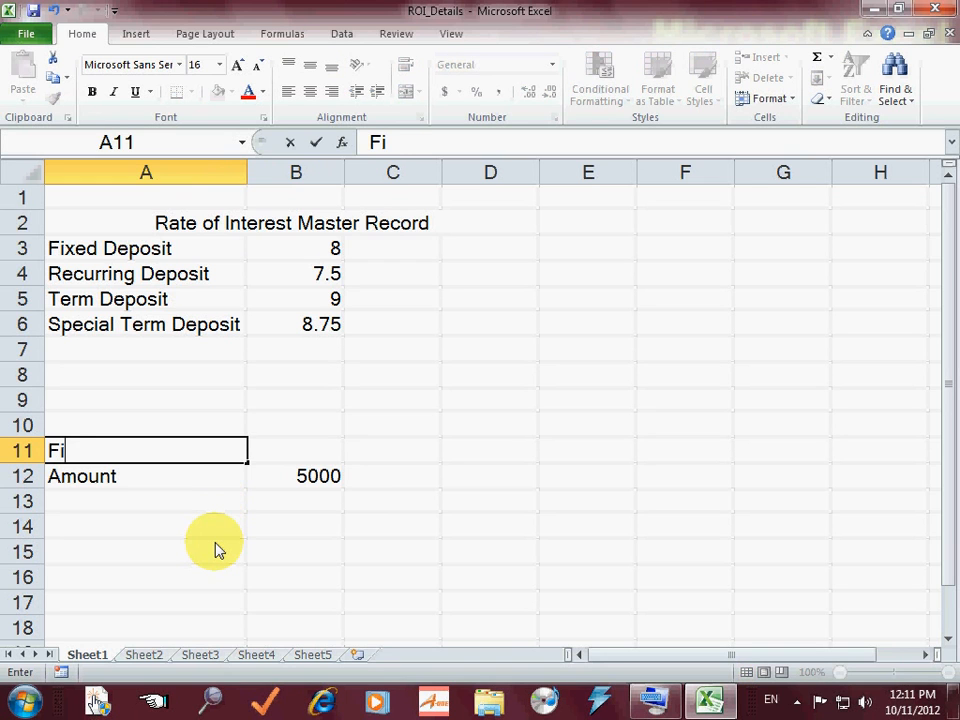
type("xed Deposit")
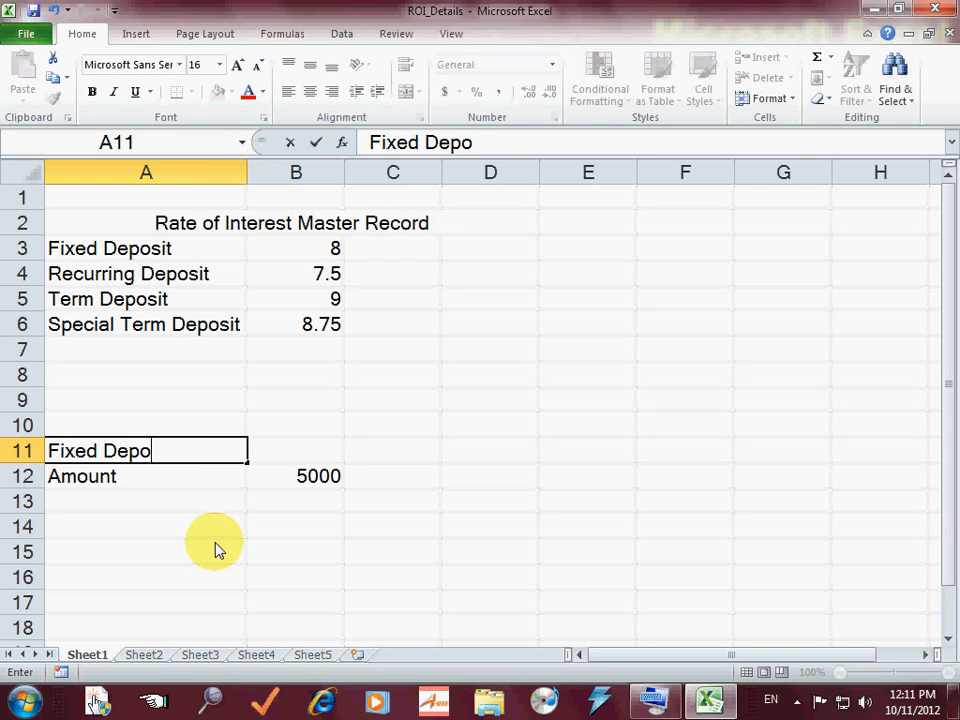
key("Return")
- Move the Amount label from A12 to B11 so it heads the 5000 value
key("Right")
key("Right")
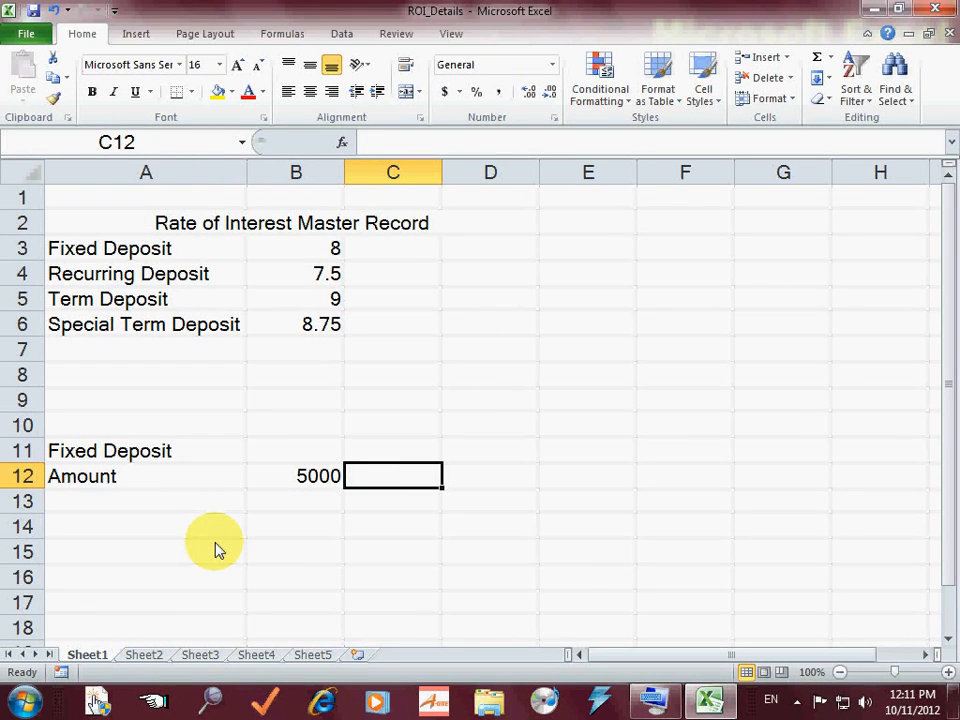
key("Up")
key("Left")
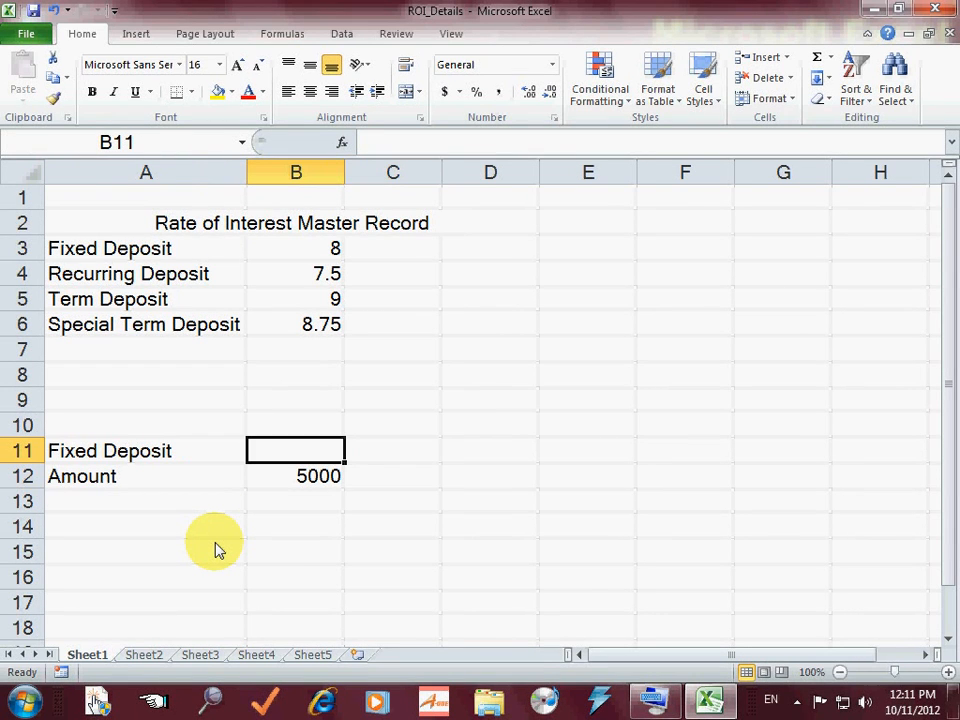
key("Down")
key("Left")
key("ctrl+c")
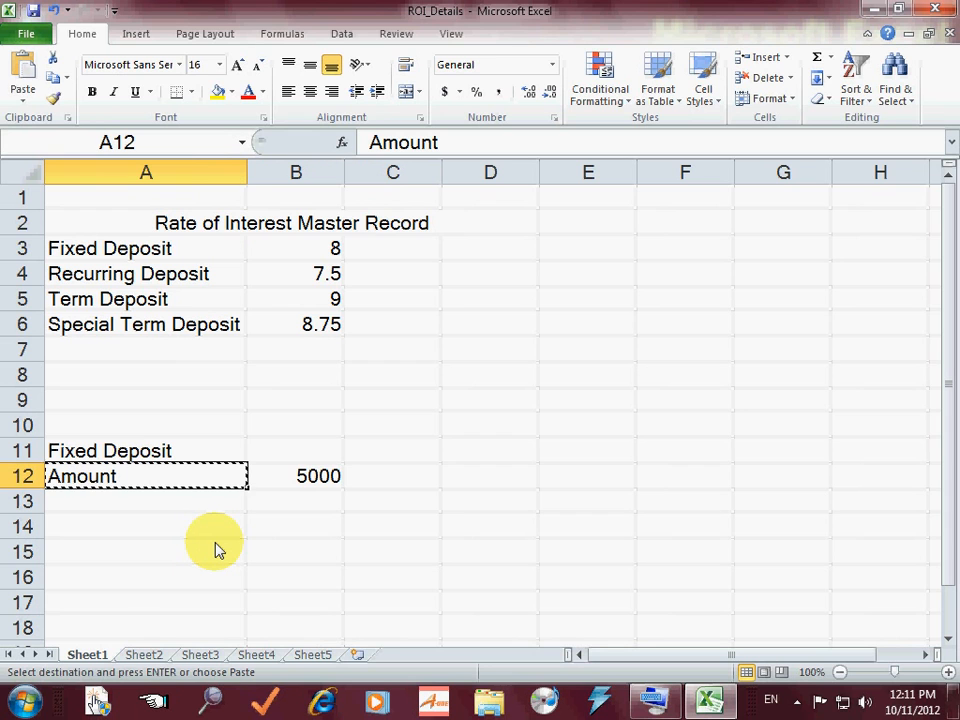
key("Right")
key("Up")
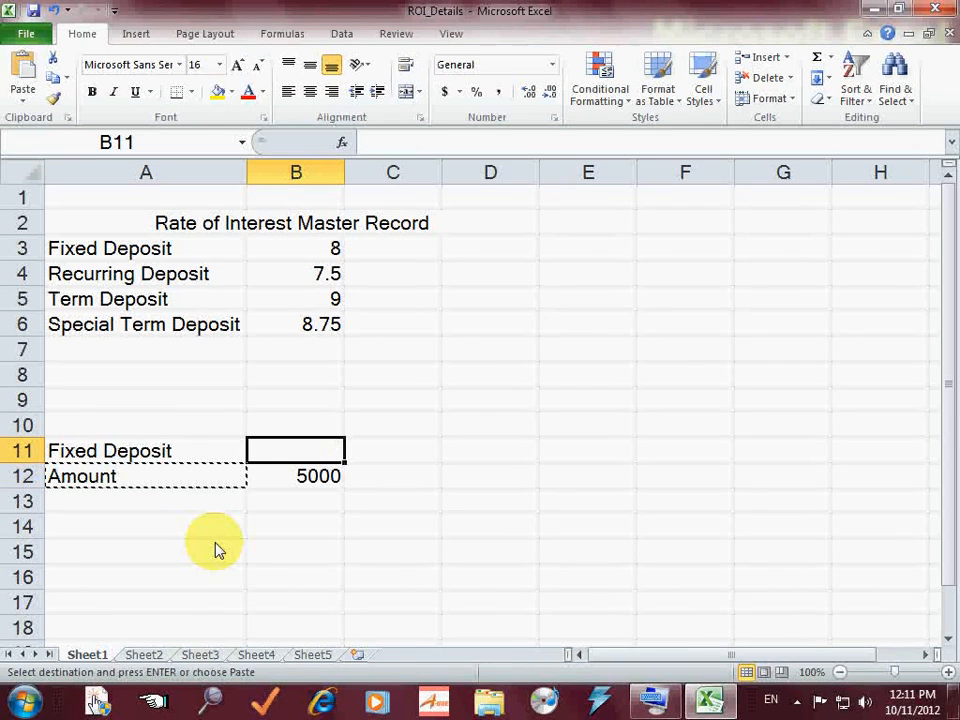
key("Return")
- Move the Fixed Deposit label from A11 down to A12, beside the 5000 value
key("Left")
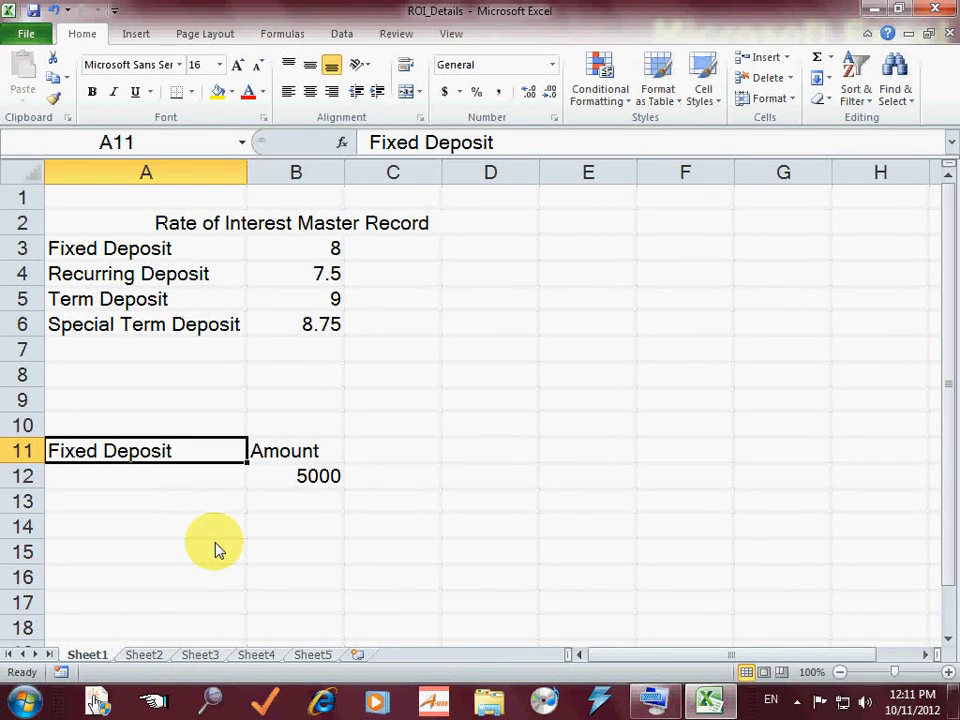
key("ctrl+x")
key("Down")
key("Return")
- Enter the column heading "Type of Investment" in cell A11
key("Up")
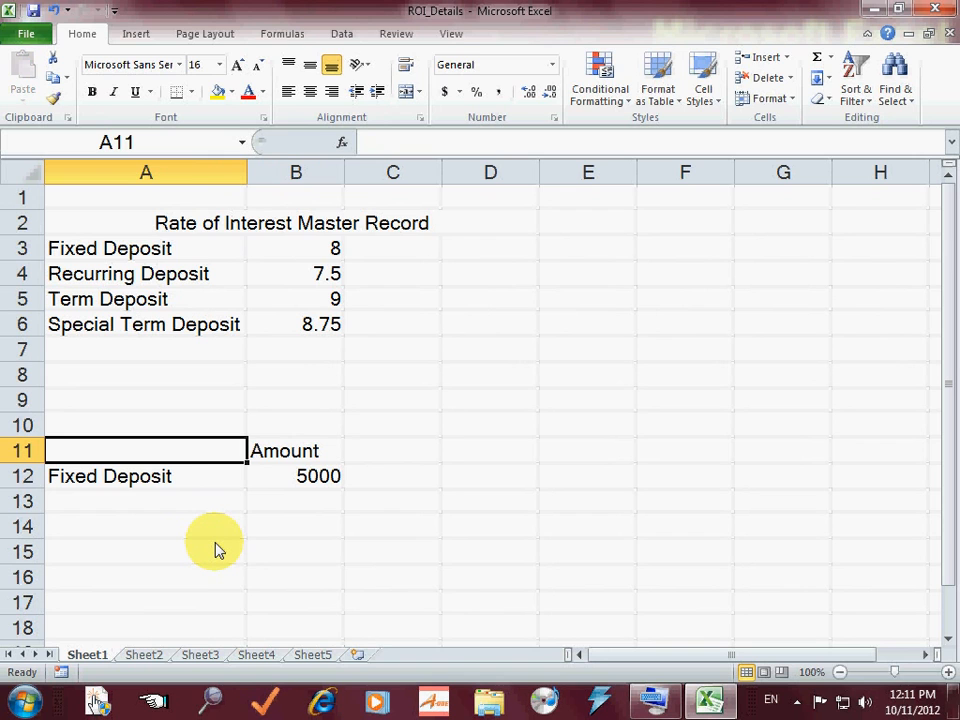
type("Type of Inver")
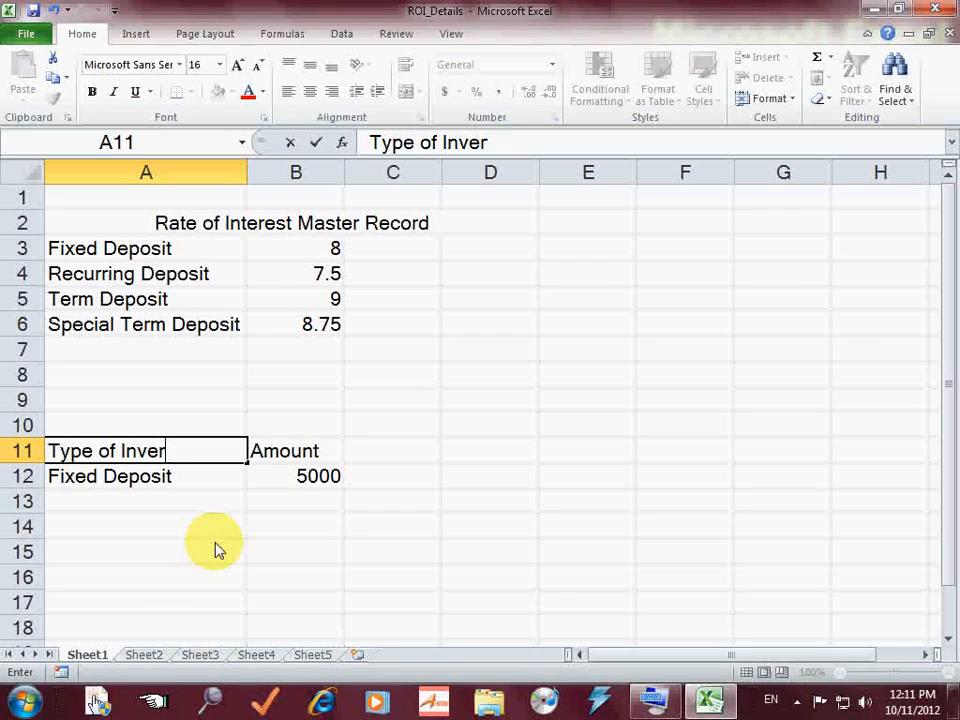
key("BackSpace")
type("stment")
key("ctrl+Return")
- Add the column headings "Interest" in C11 and "Total" in D11
key("Right")
key("Right")
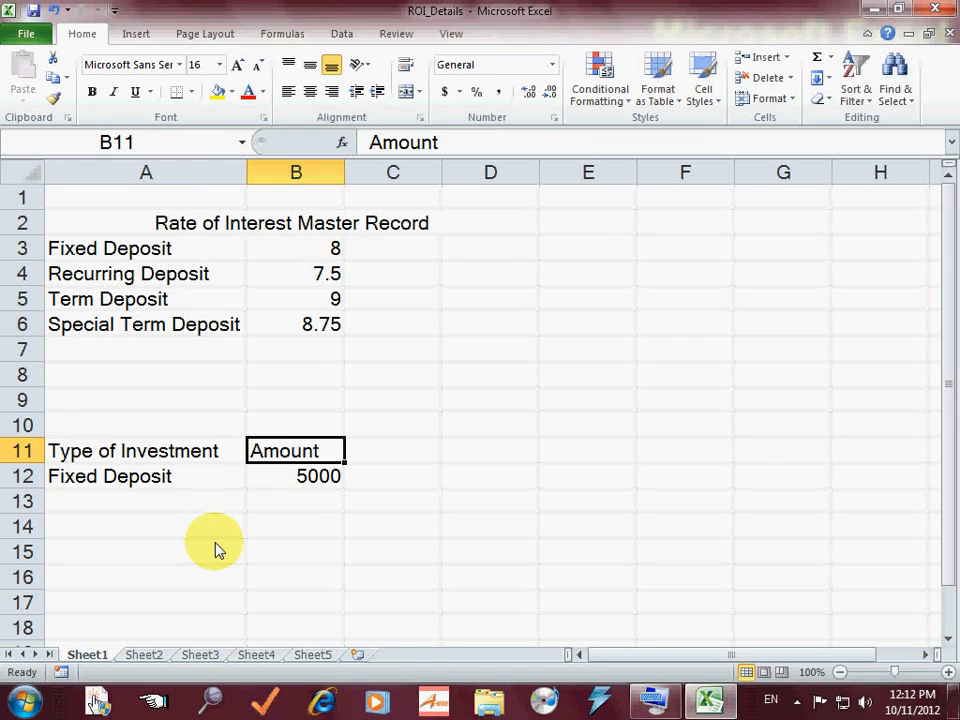
type("Int")
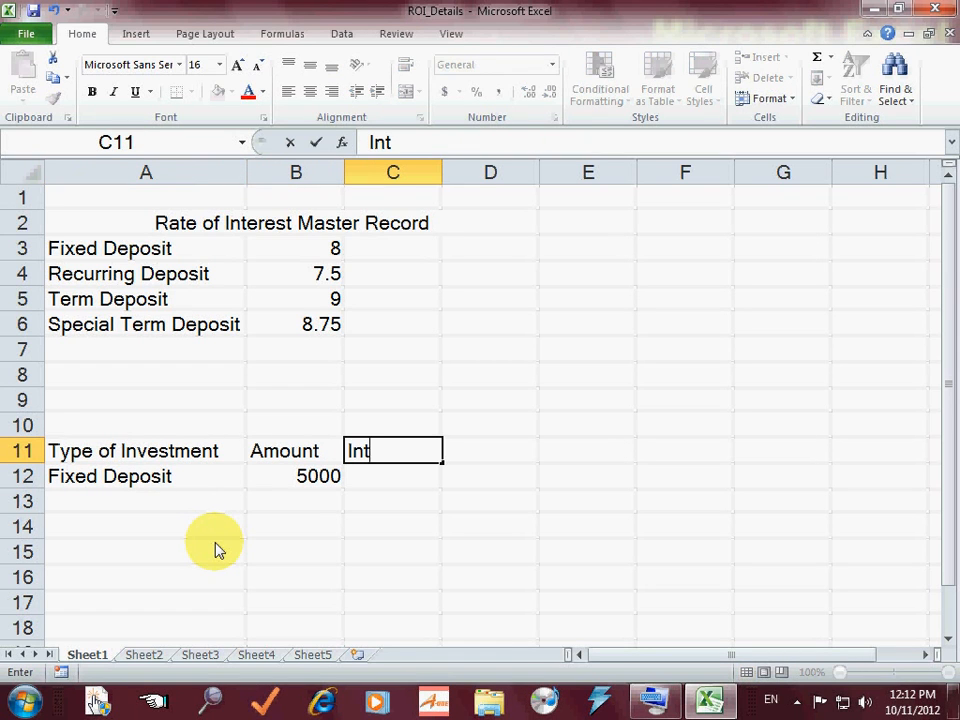
type("erest")
key("Tab")
type("T")
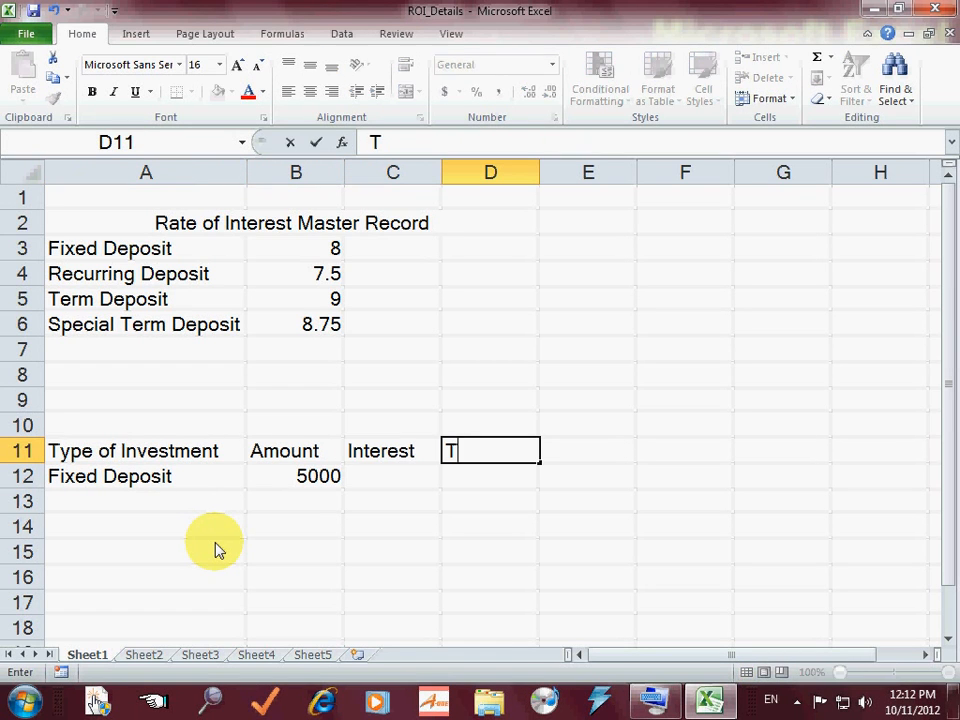
type("otal")
key("Return")
- Extend the label in A12 to "Fixed Deposit (1 Year)" and fit column A's width to its contents
key("Left")
key("Left")
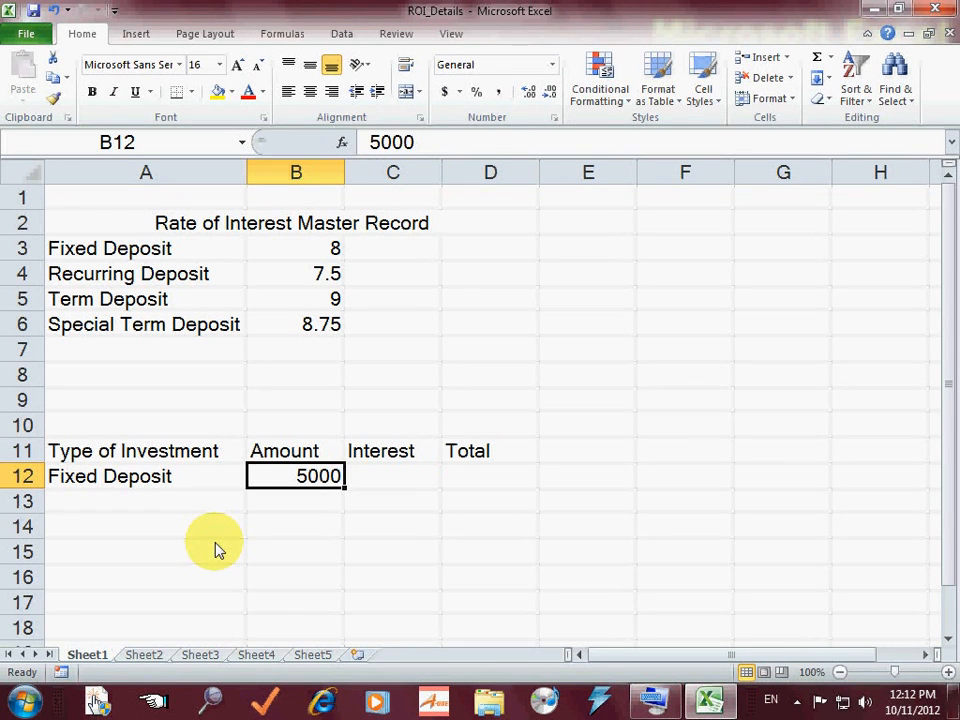
key("Right")
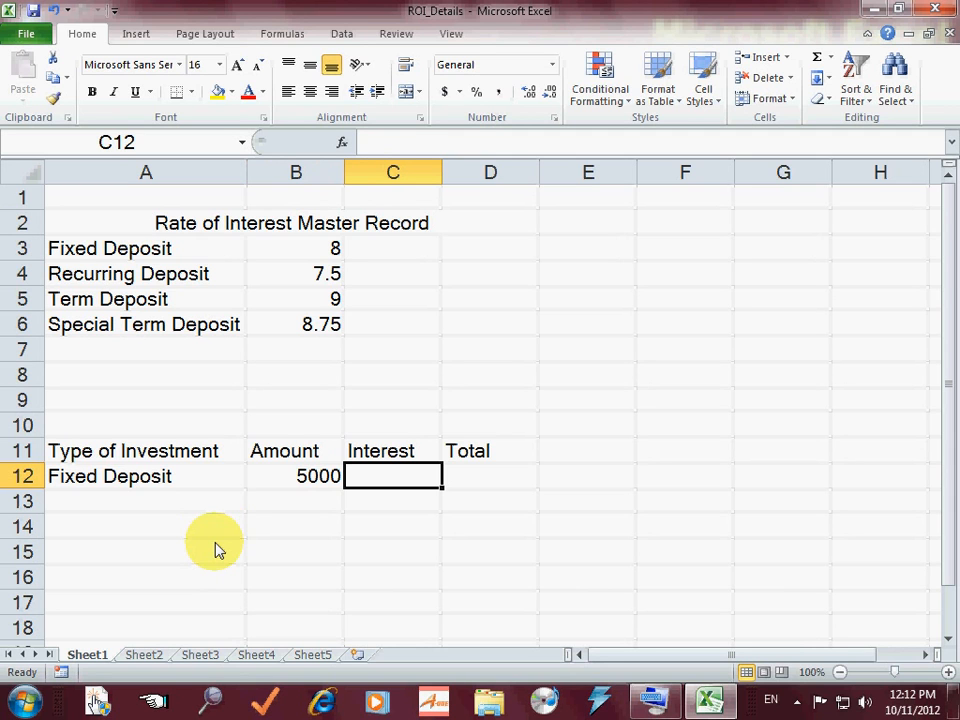
key("Left")
key("Left")
key("F2")
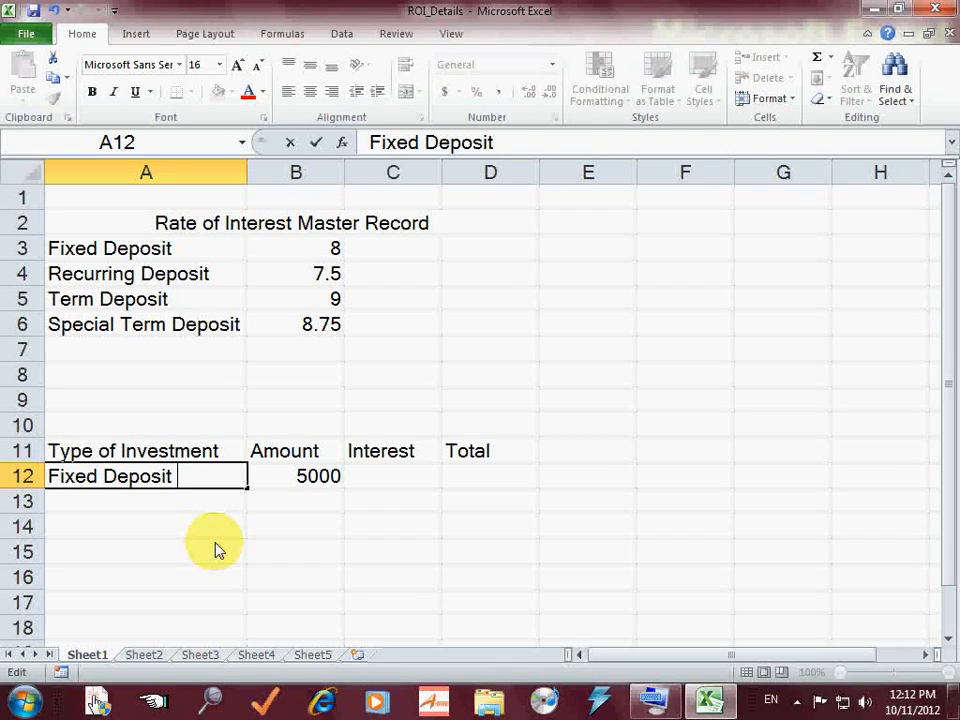
type("1 Year")
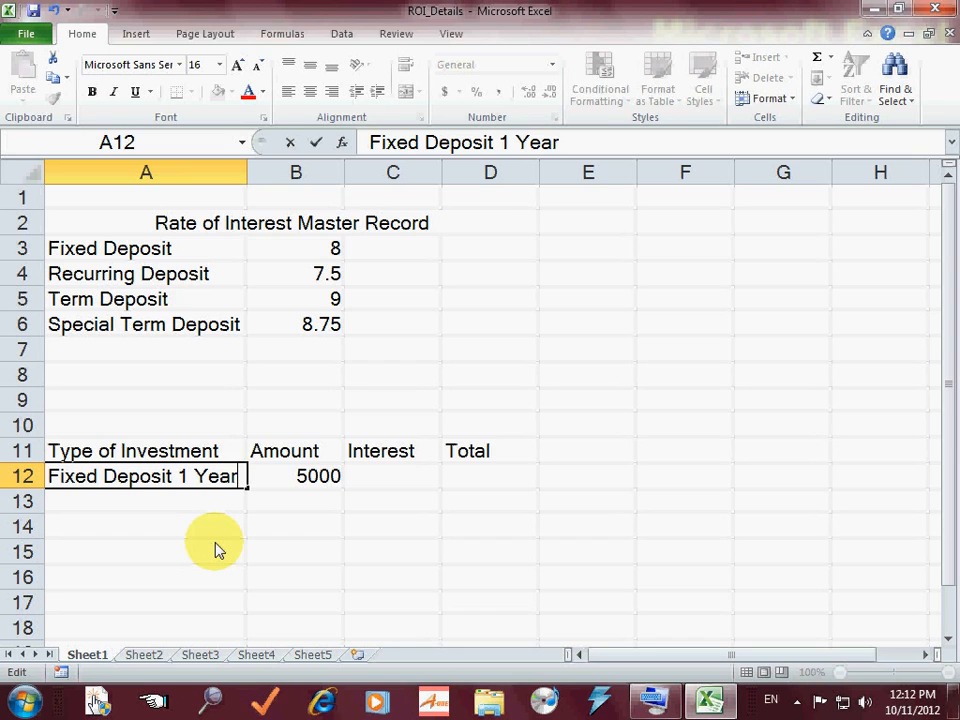
type(")")
key("ctrl+Left")
key("ctrl+Left")
type("(")
key("Return")
key("Up")
key("Right")
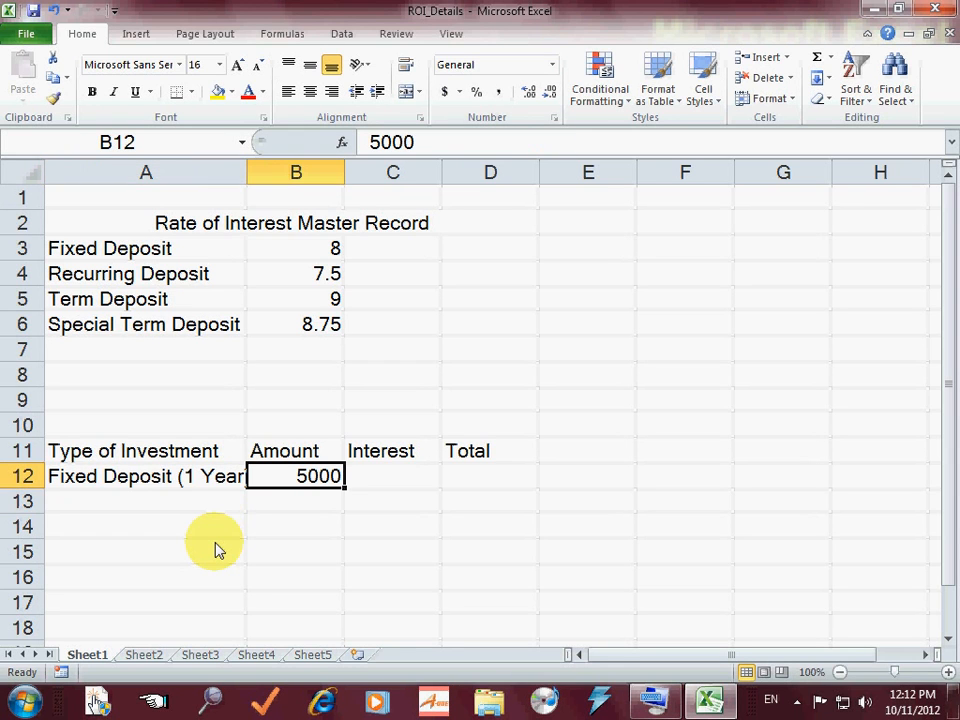
double_click(247, 173)
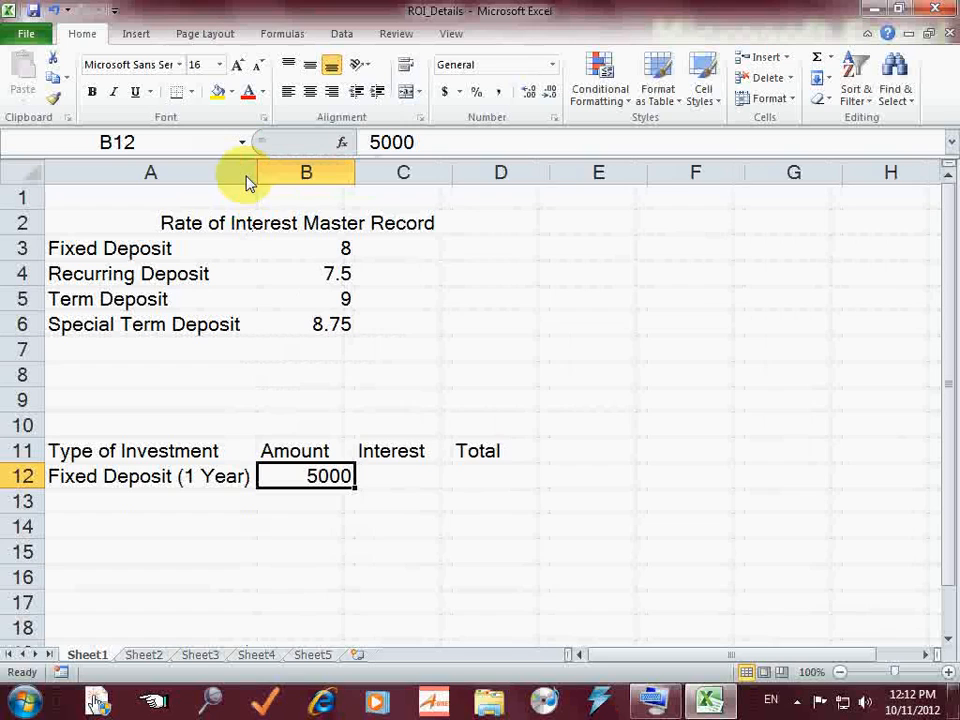
- Calculate the fixed deposit's interest in C12 with the formula =B12*8/100 and review its parts
left_click(393, 481)
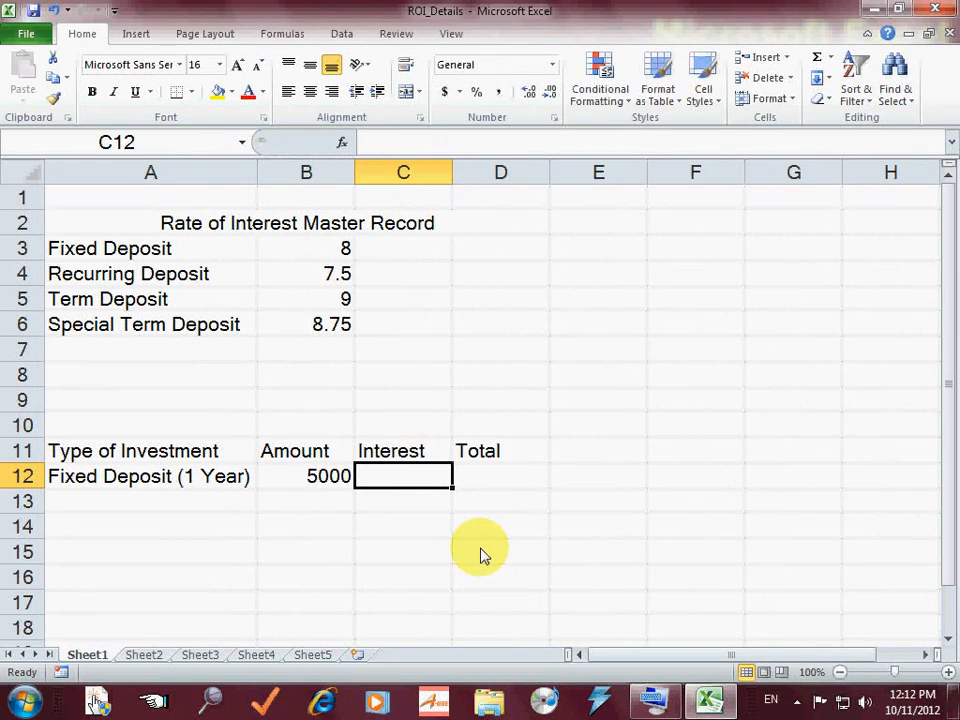
type("=")
key("Left")
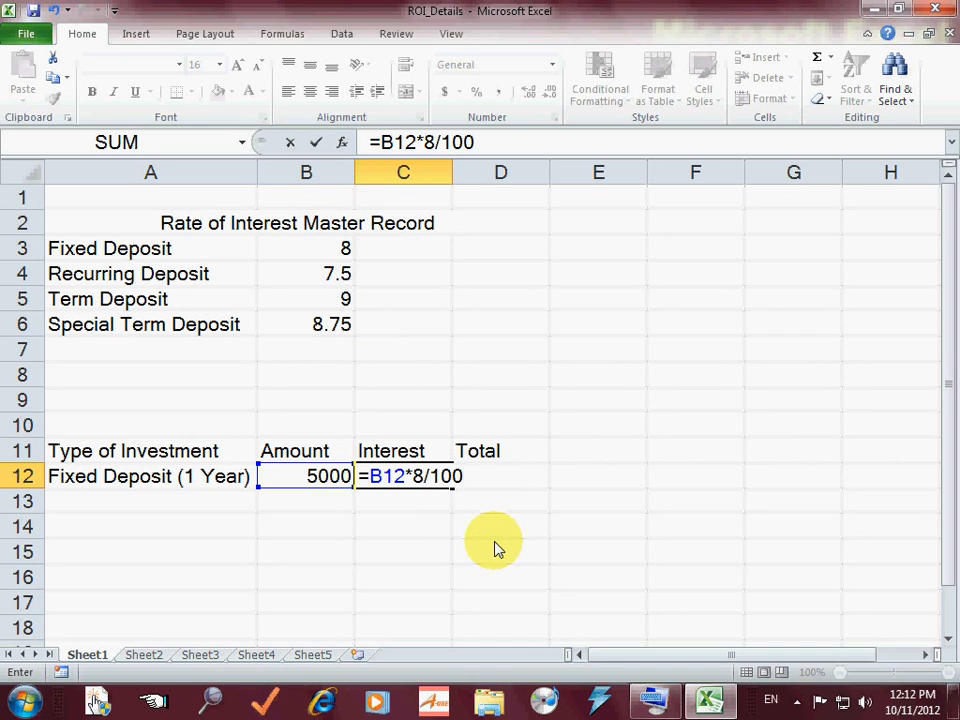
left_click(369, 480)
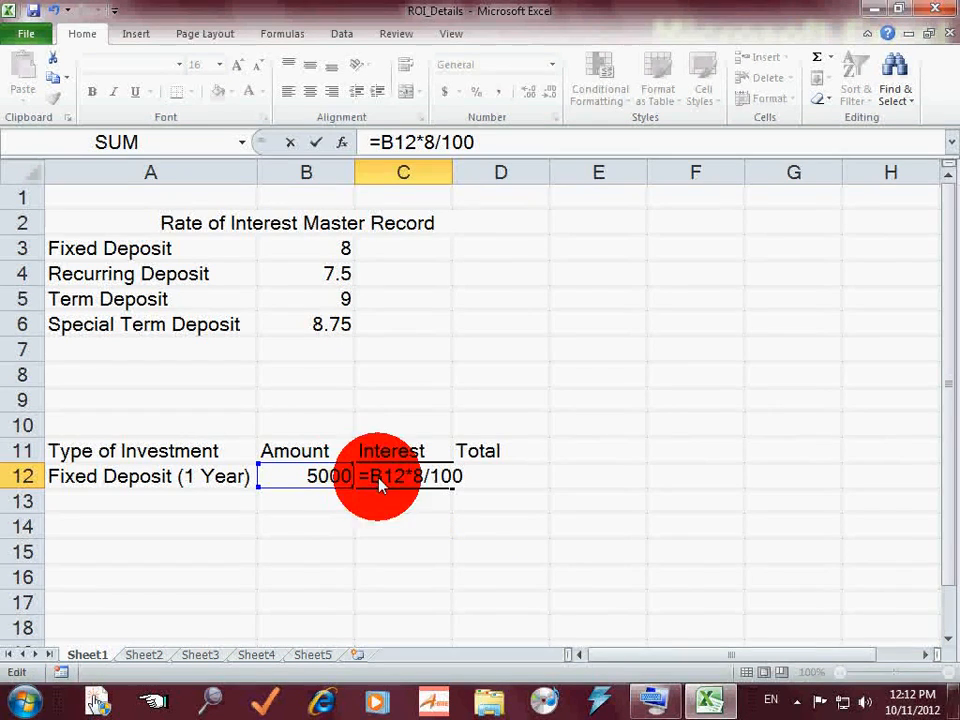
left_click_drag(372, 481, 403, 486)
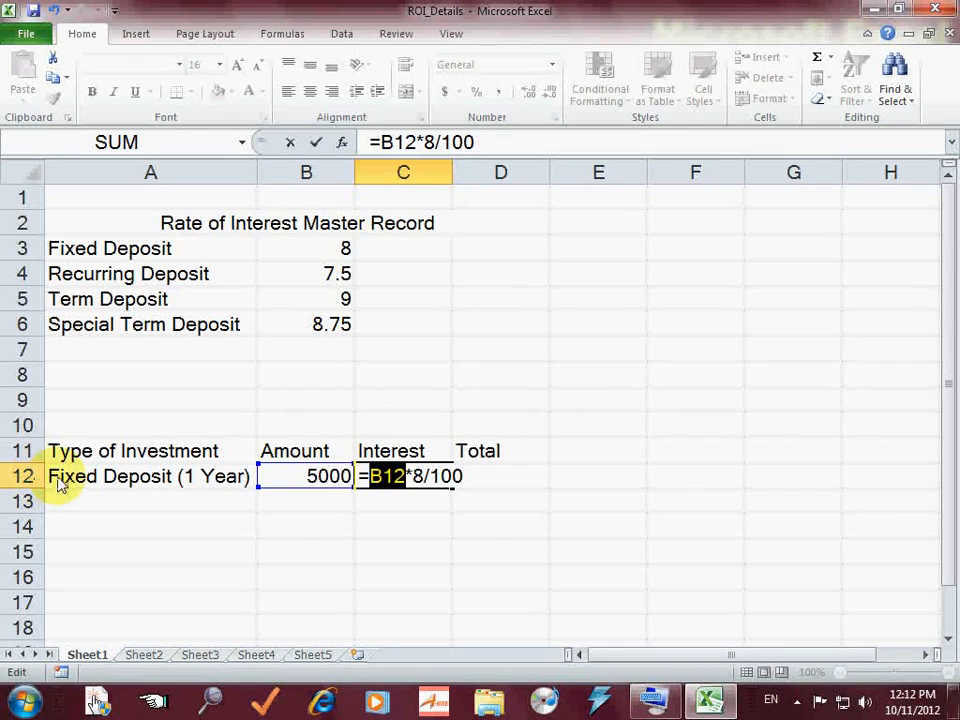
left_click(385, 480)
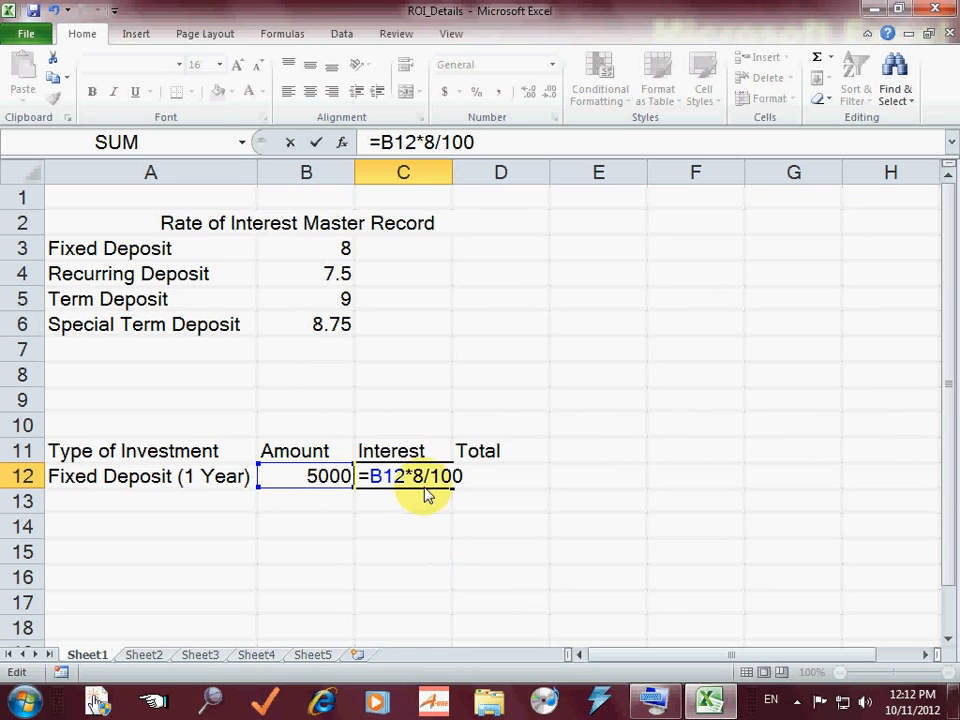
left_click(421, 478)
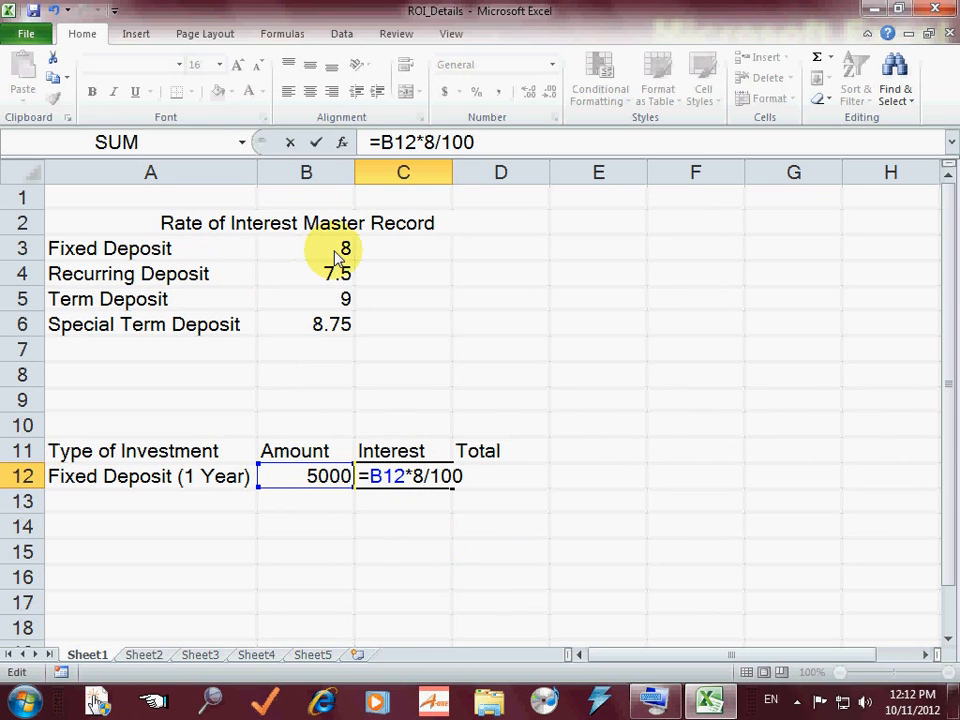
left_click(431, 478)
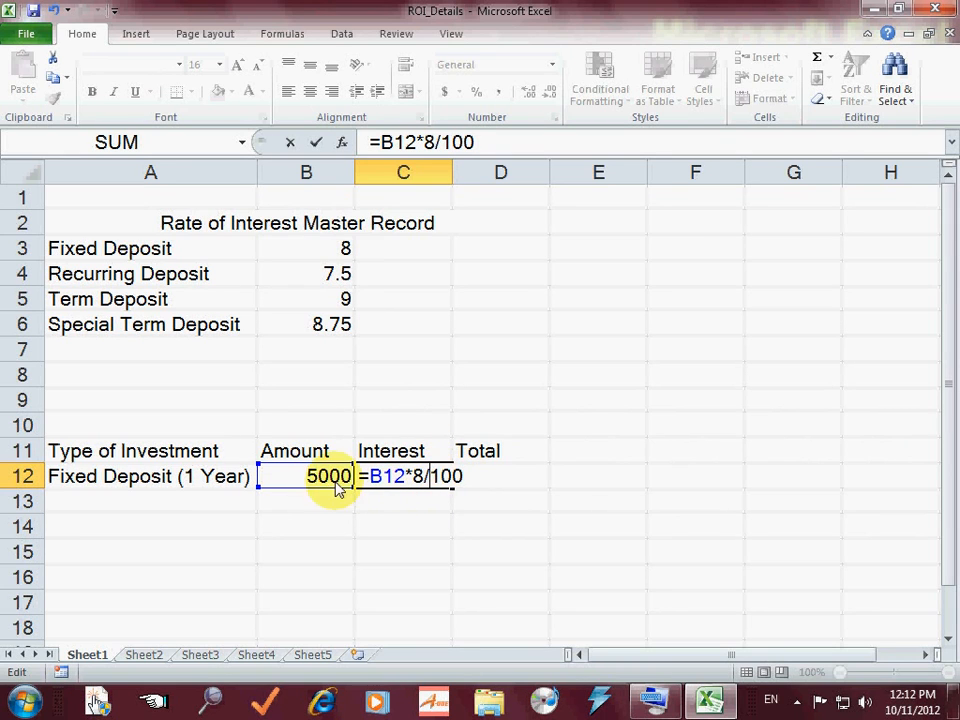
left_click_drag(414, 478, 455, 481)
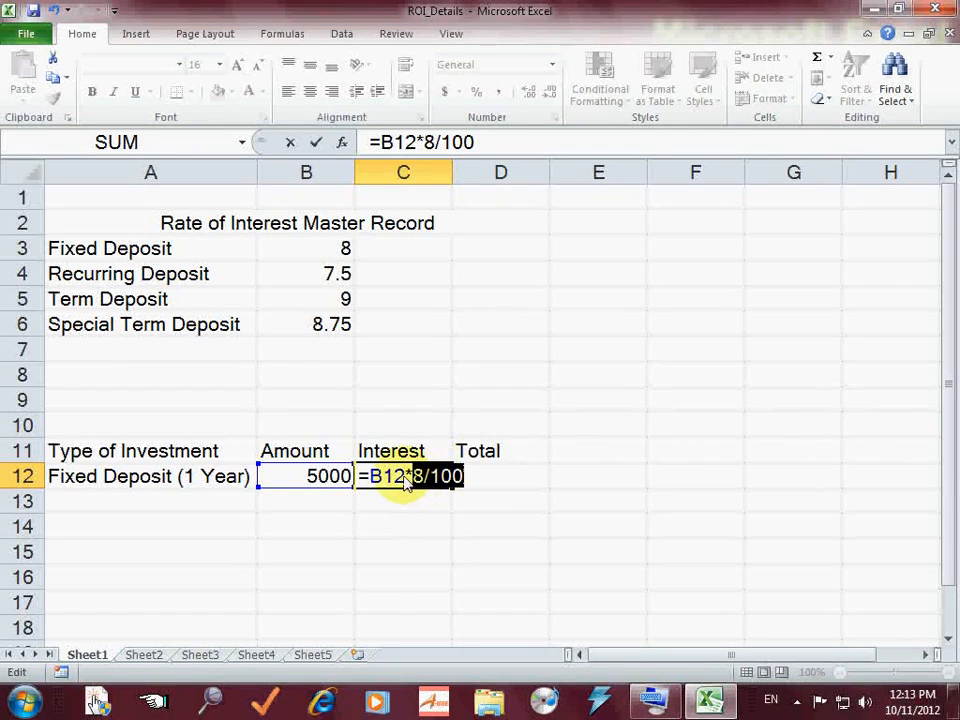
left_click(432, 477)
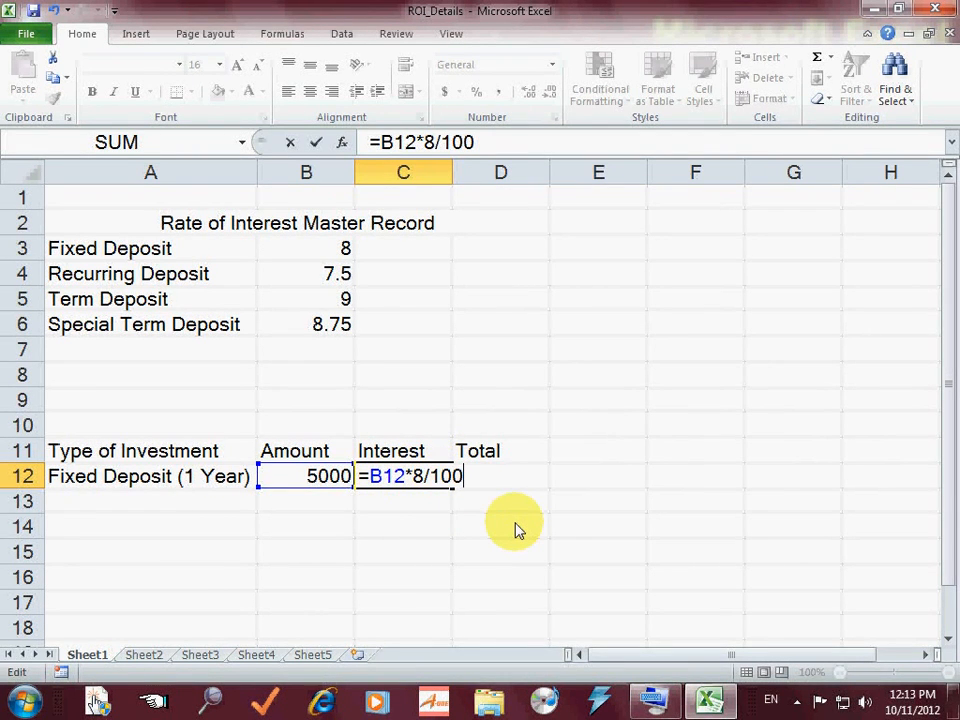
key("Return")
key("Up")
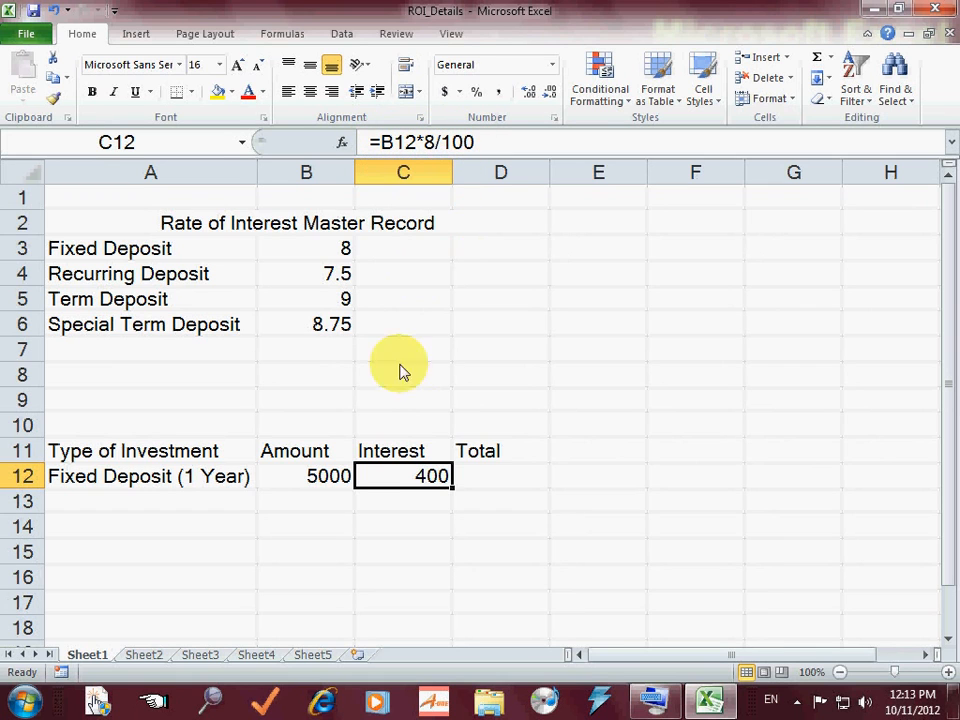
left_click(414, 143)
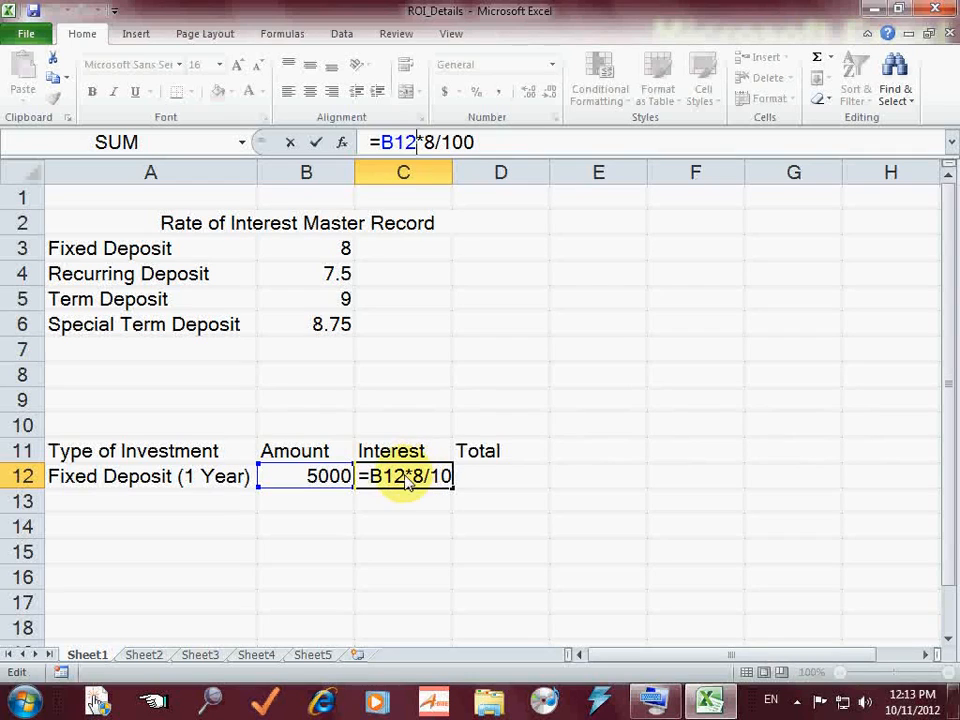
- Enter the formula =B12+C12 in D12 using the On-Screen Keyboard, and move the keyboard clear of the investment table
left_click(489, 481)
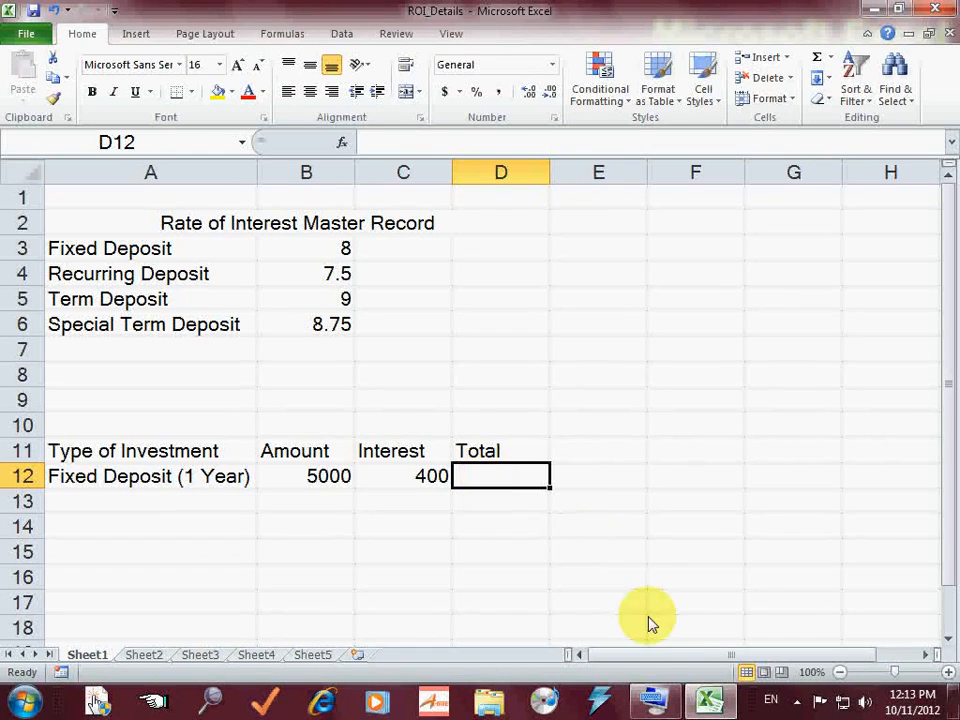
left_click(652, 700)
left_click_drag(505, 365, 489, 531)
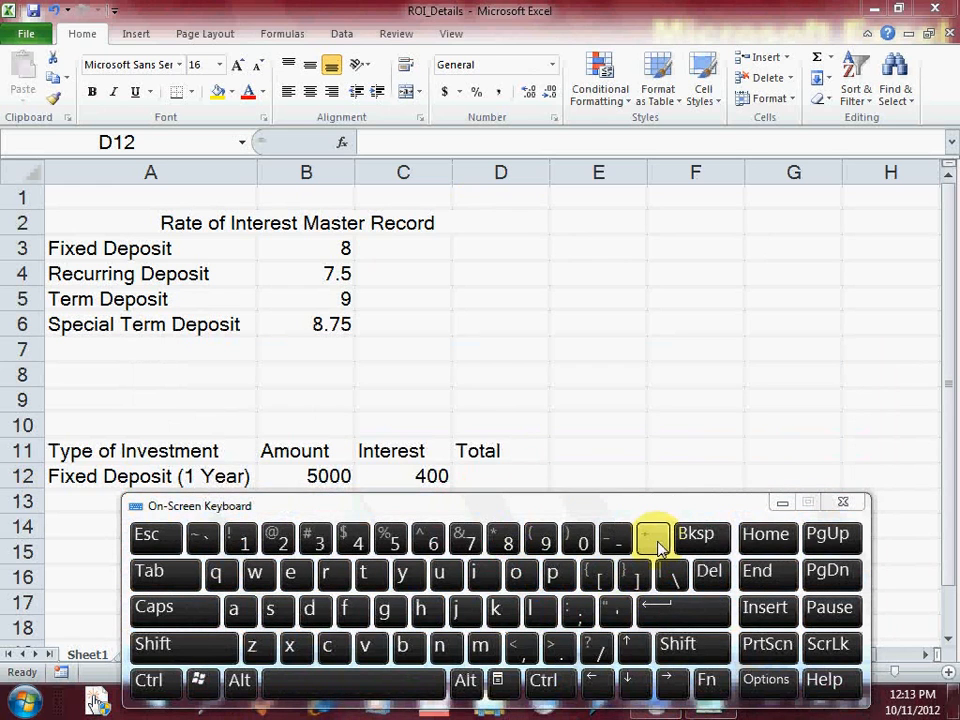
left_click(503, 485)
left_click(653, 541)
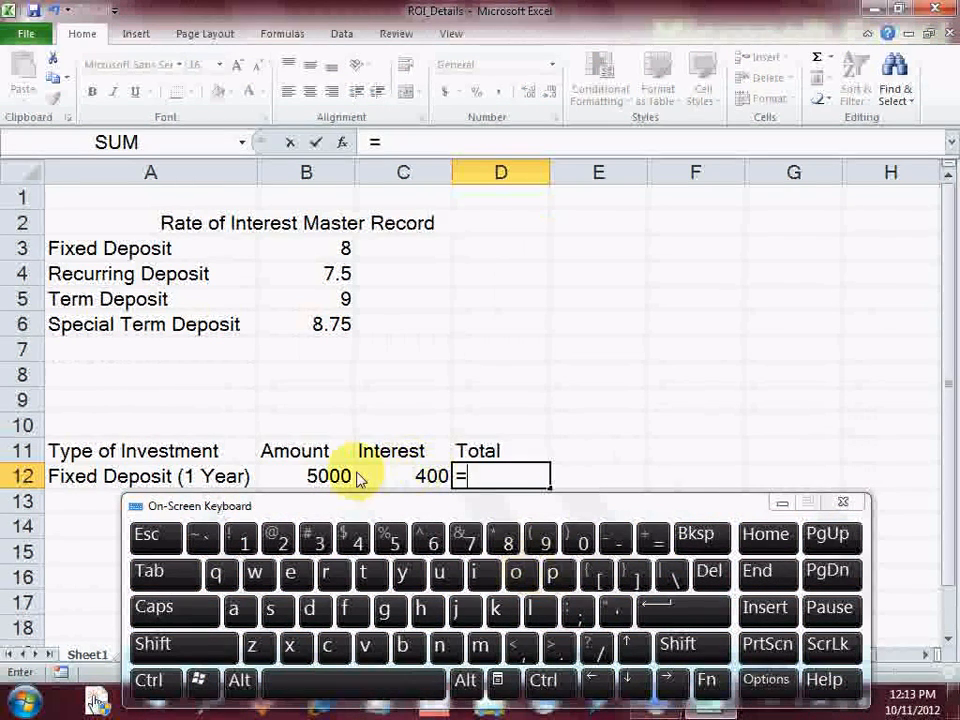
left_click(597, 680)
left_click(597, 680)
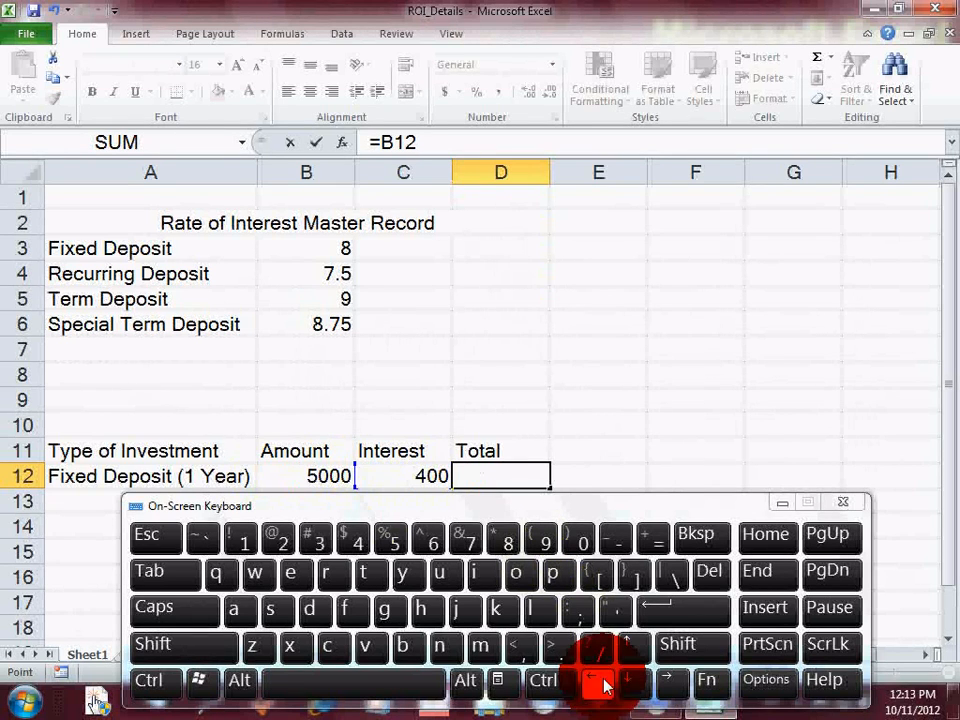
left_click(670, 643)
left_click(652, 540)
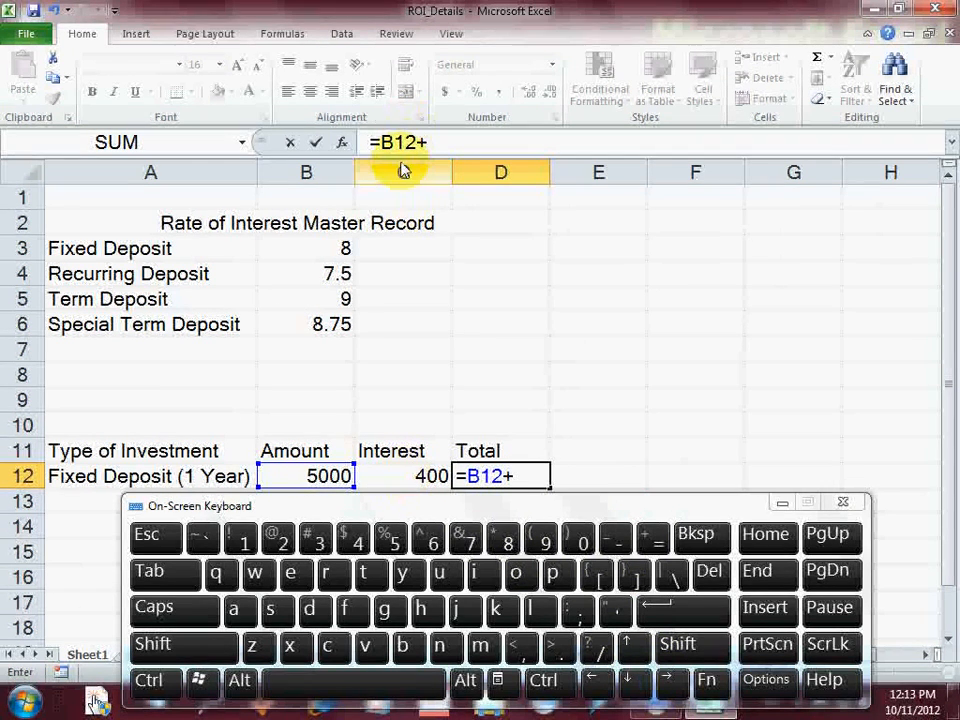
left_click(405, 483)
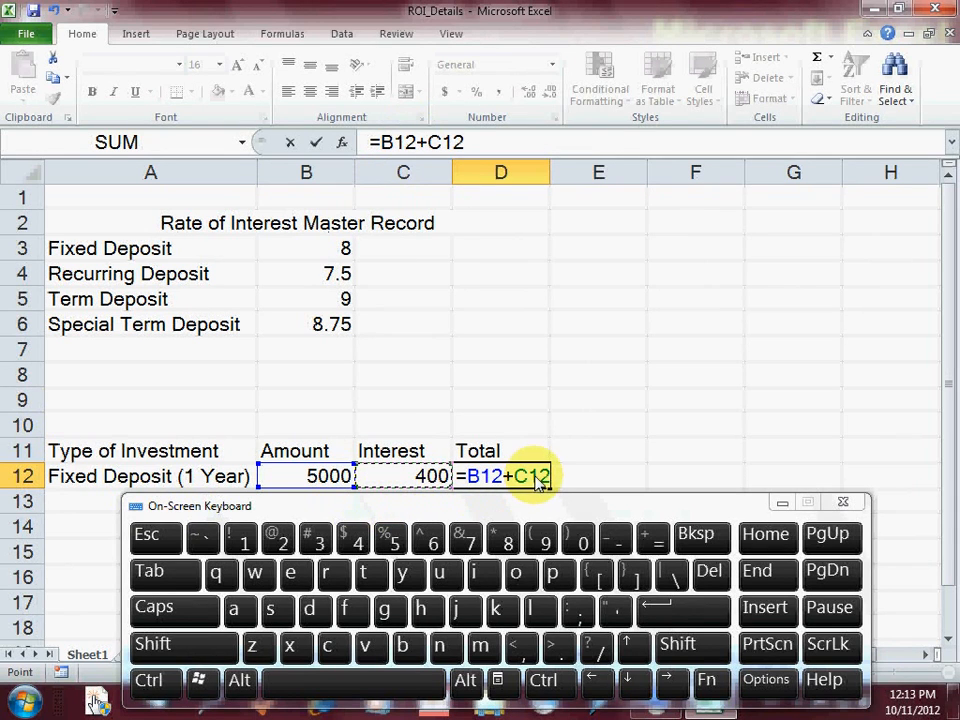
left_click(679, 614)
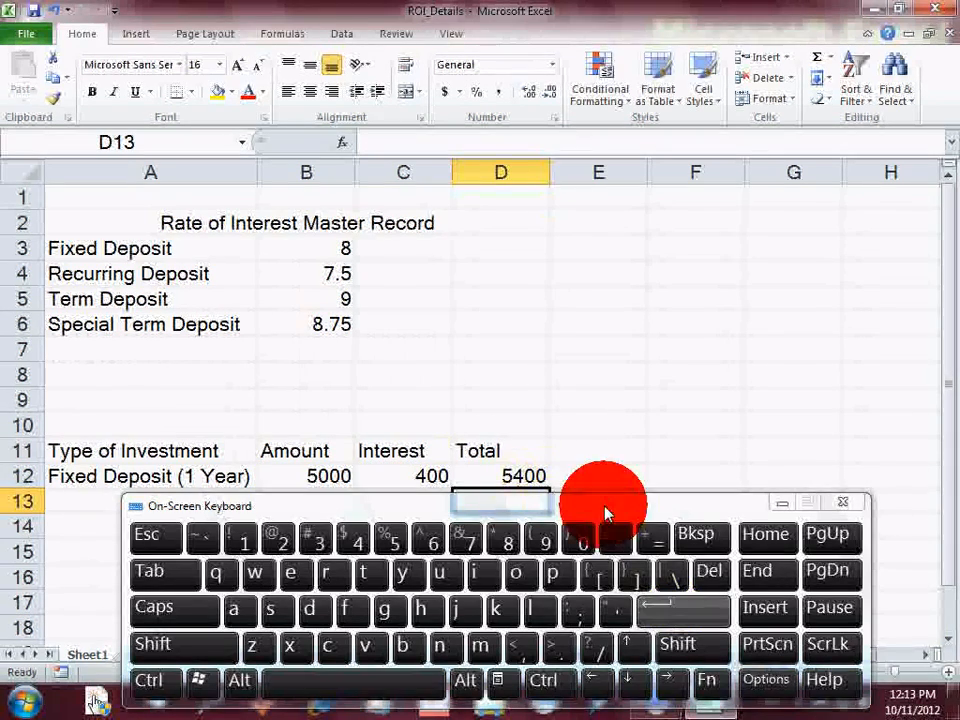
left_click_drag(606, 510, 585, 608)
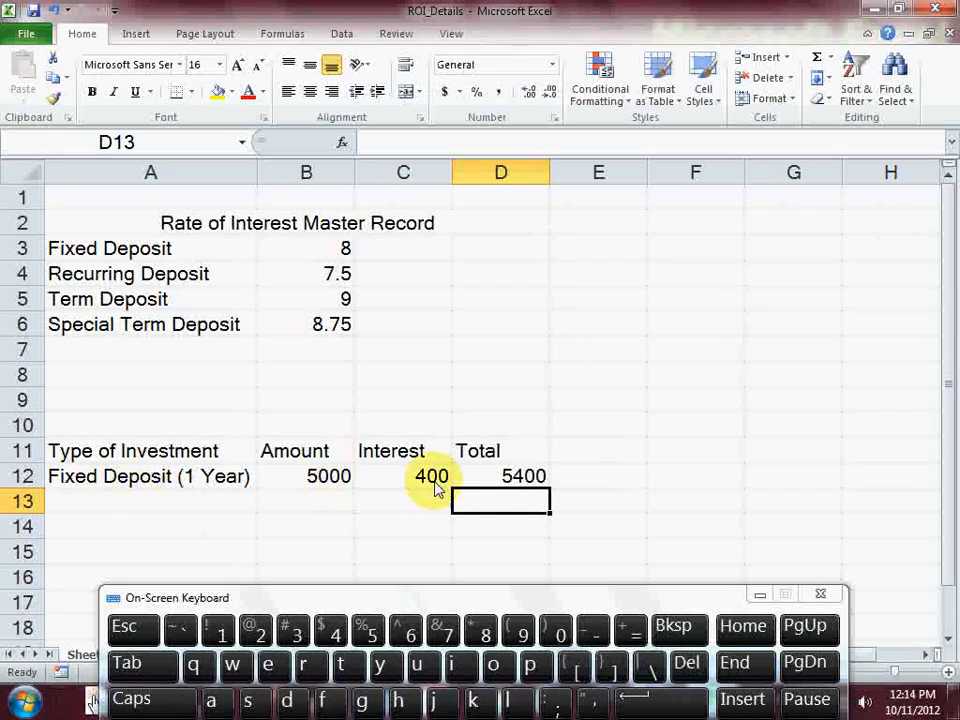
- Set the Fixed Deposit rate in B3 to 8.5 and check the interest formula in C12
left_click(333, 253)
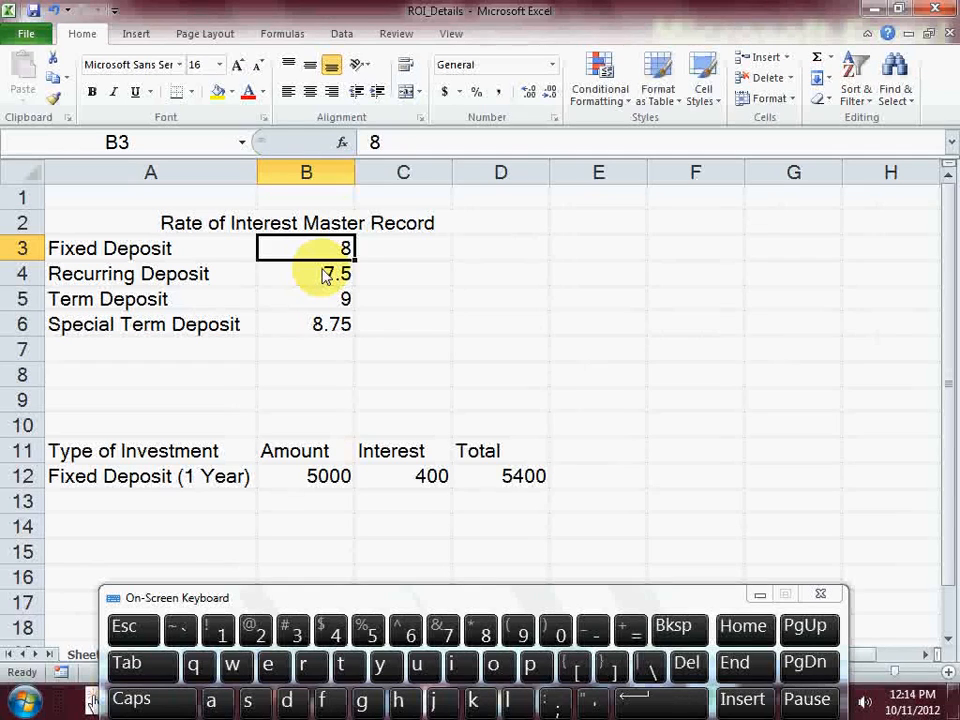
type("8.")
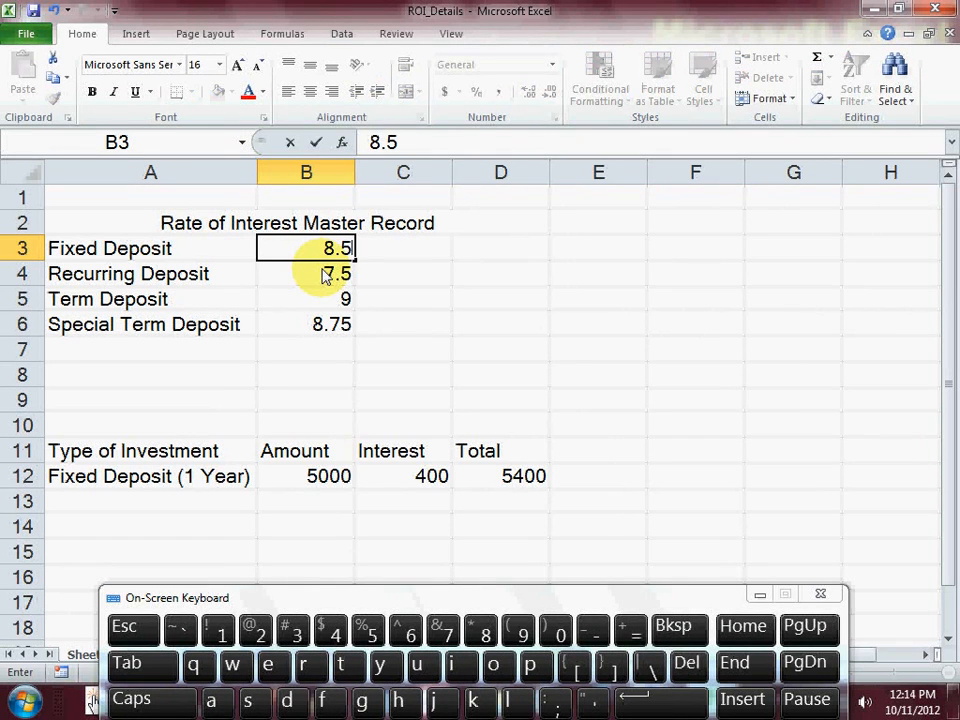
type("5")
key("Return")
left_click(410, 485)
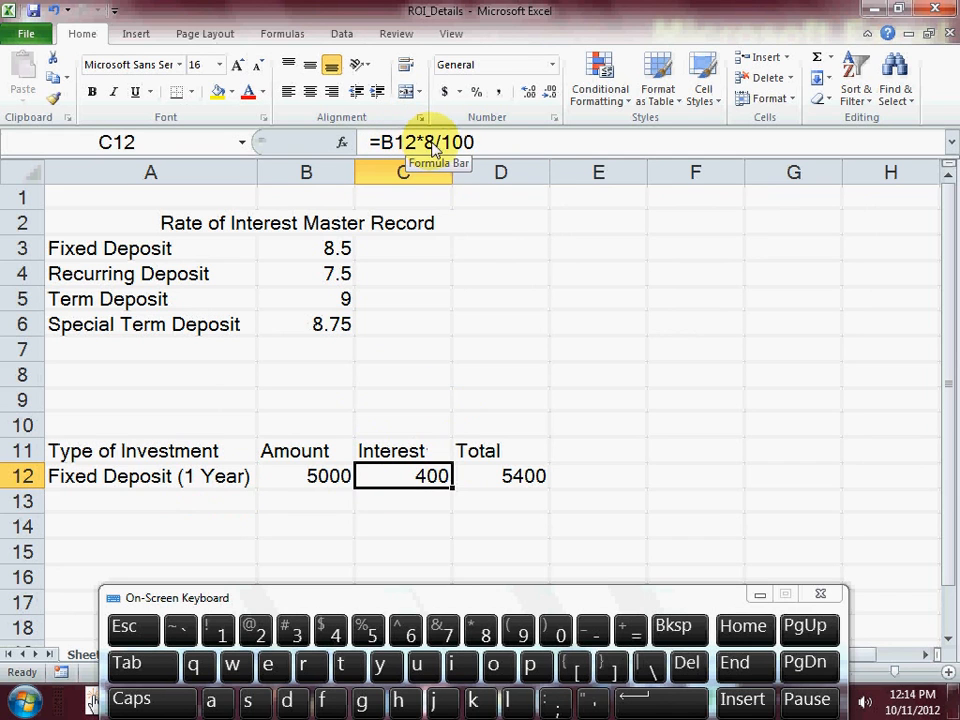
- Try a Fixed Deposit rate of 9 in B3 and restore it to 8
left_click(336, 252)
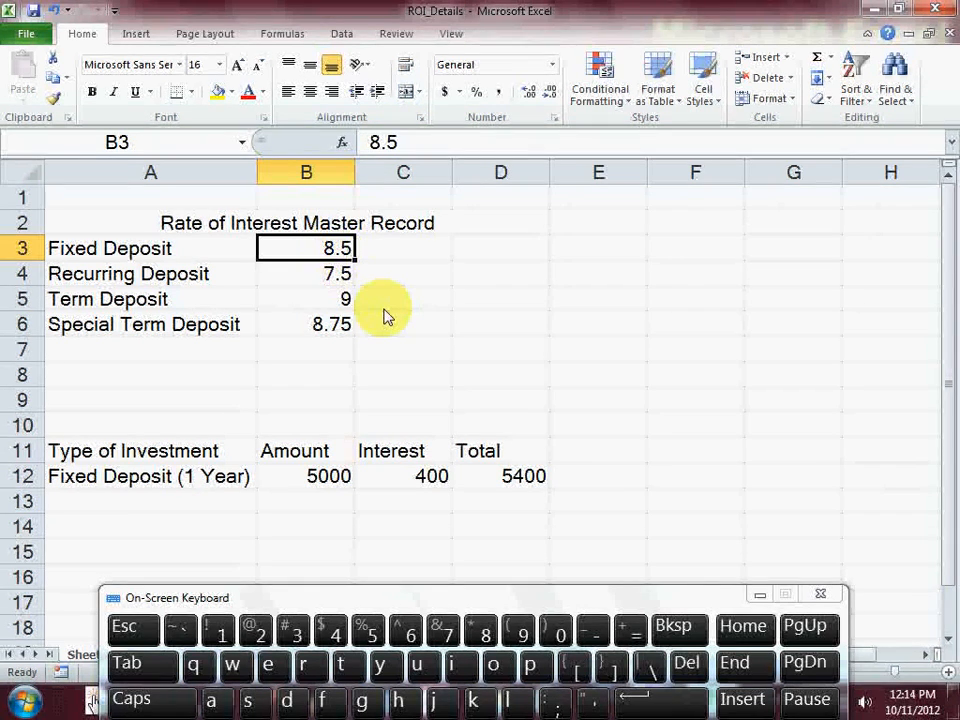
type("9")
key("Return")
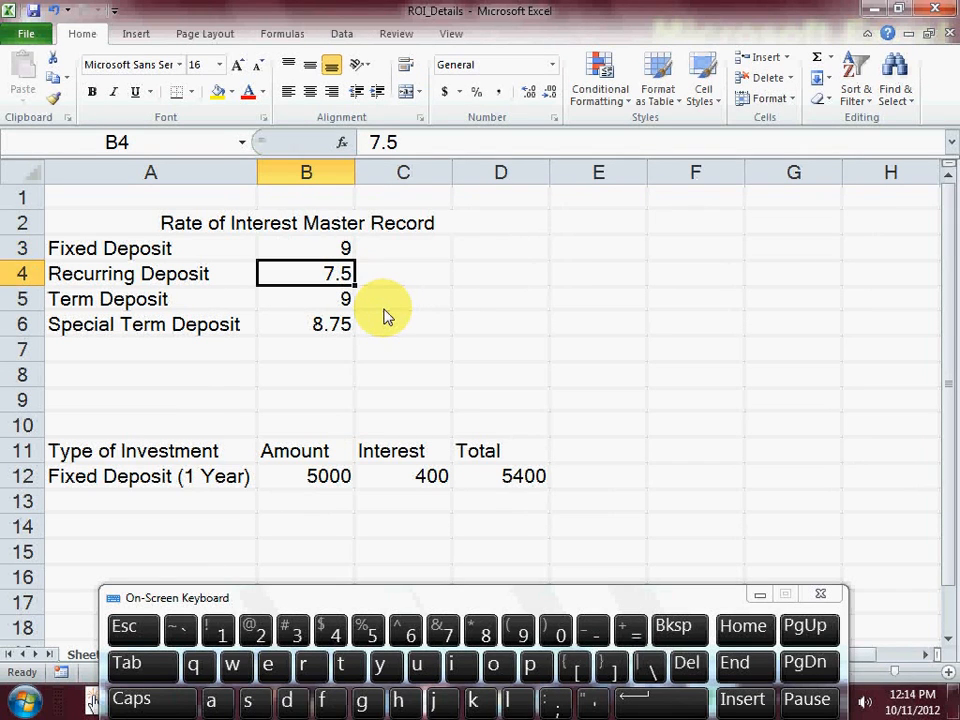
key("Up")
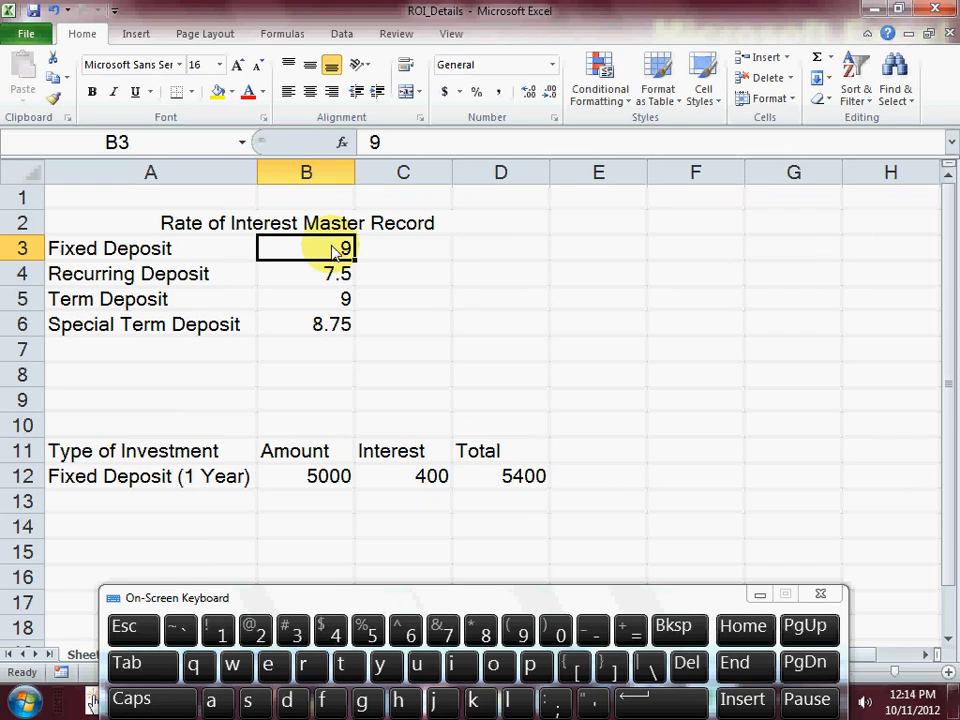
type("8")
key("Return")
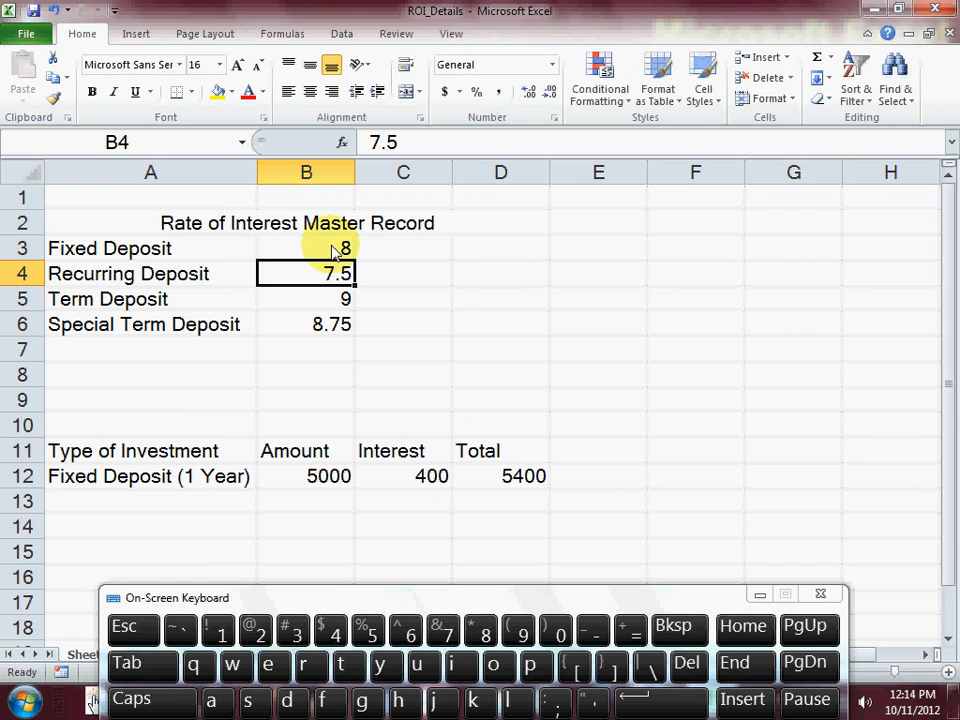
- Replace the fixed deposit's interest formula in C12 with =B12*B3/100 so it uses the rate from the master record
left_click(421, 476)
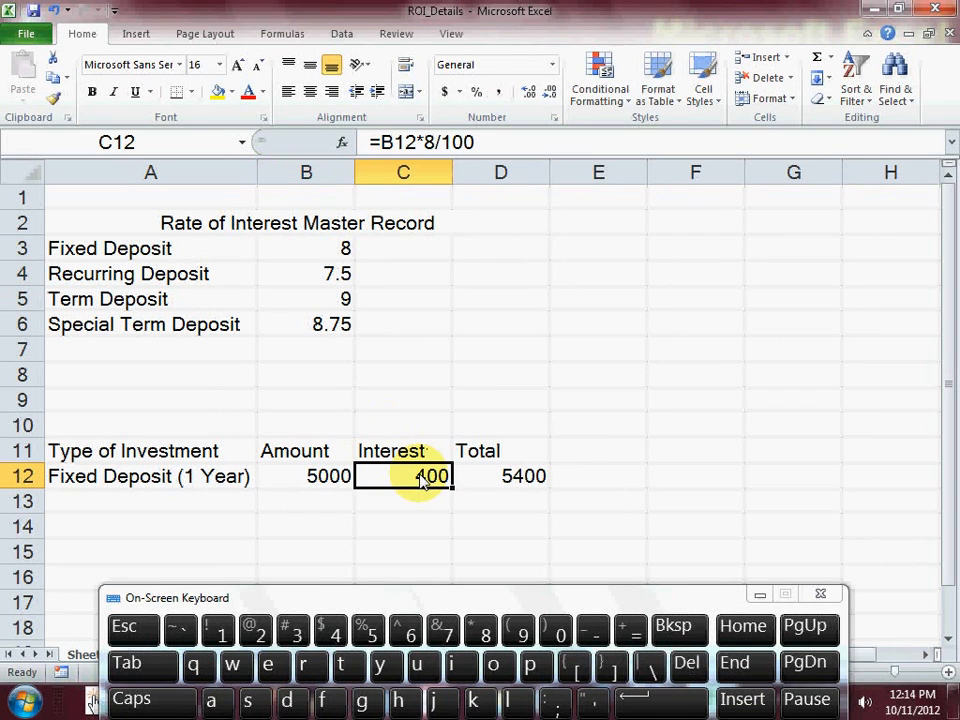
left_click_drag(536, 600, 536, 572)
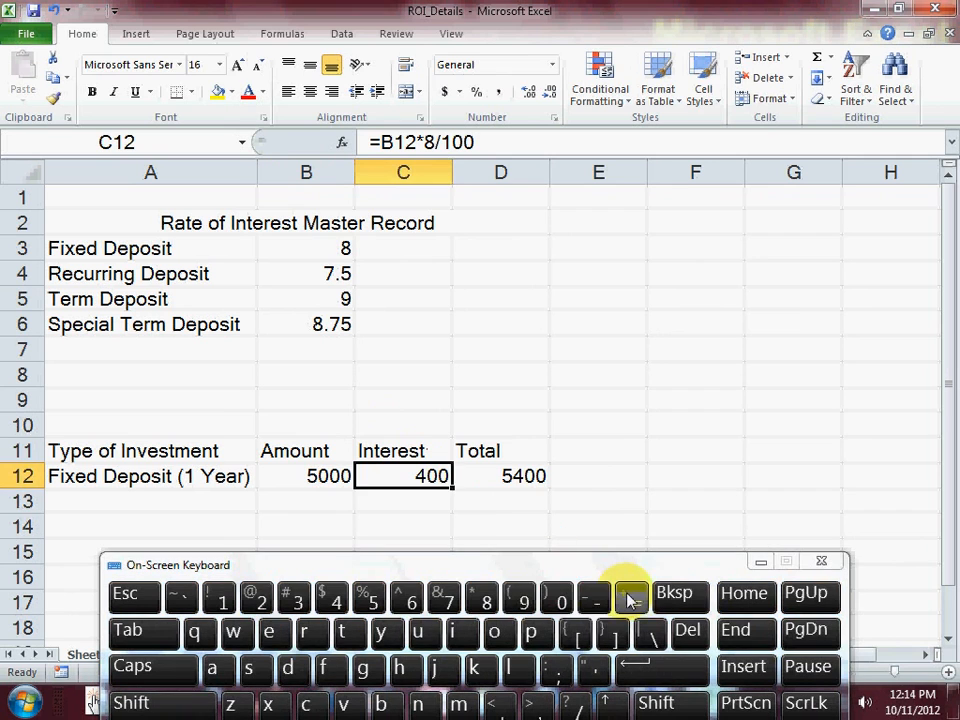
left_click(628, 597)
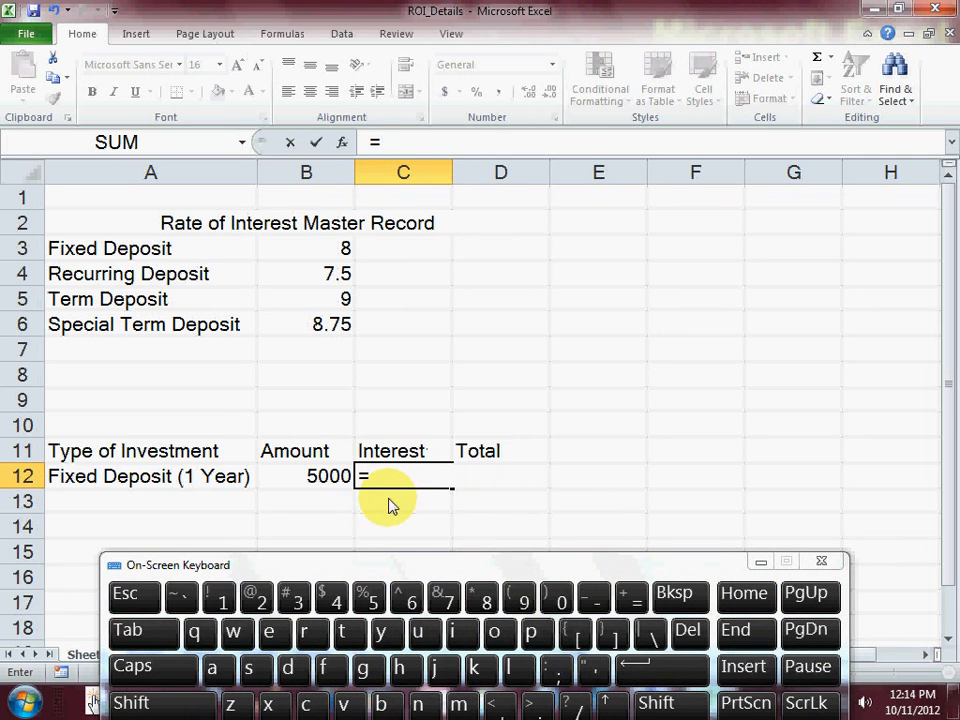
left_click(331, 478)
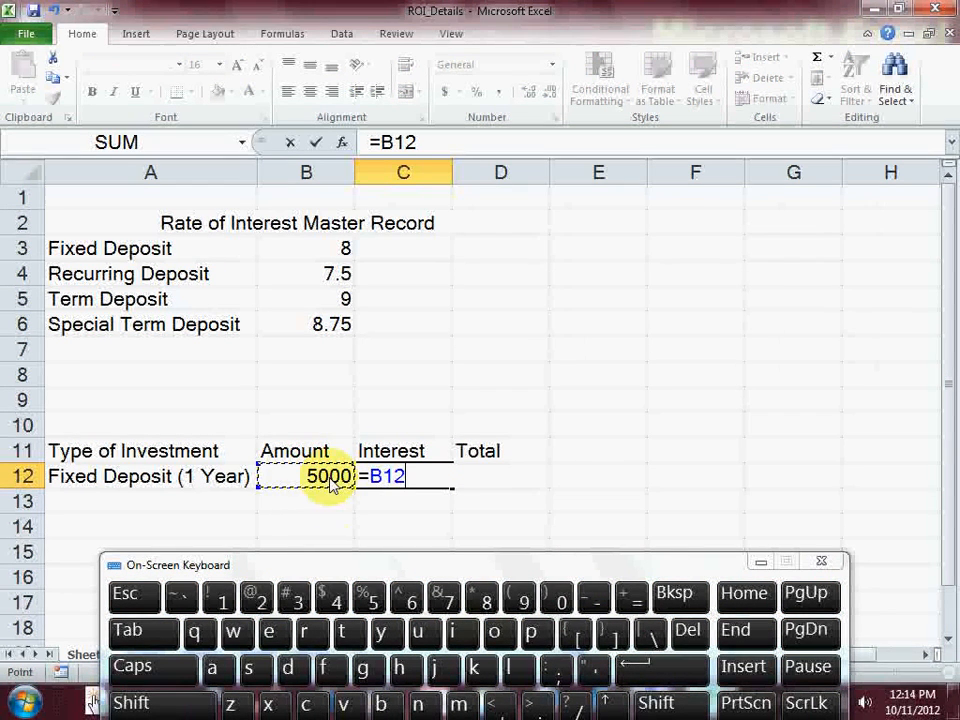
left_click(655, 703)
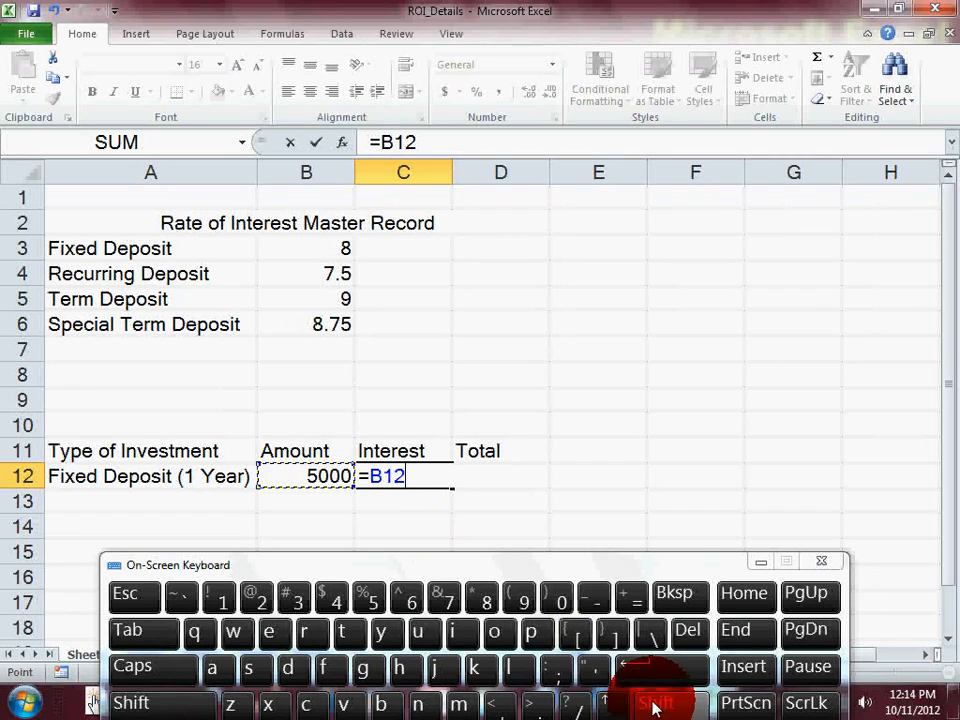
left_click(486, 597)
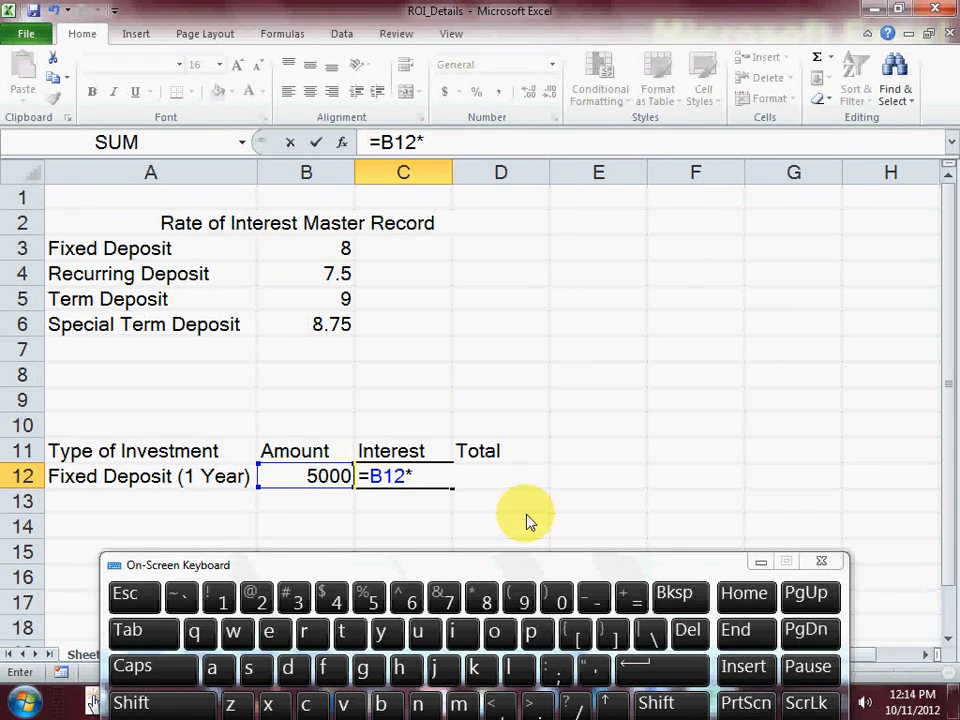
left_click(428, 476)
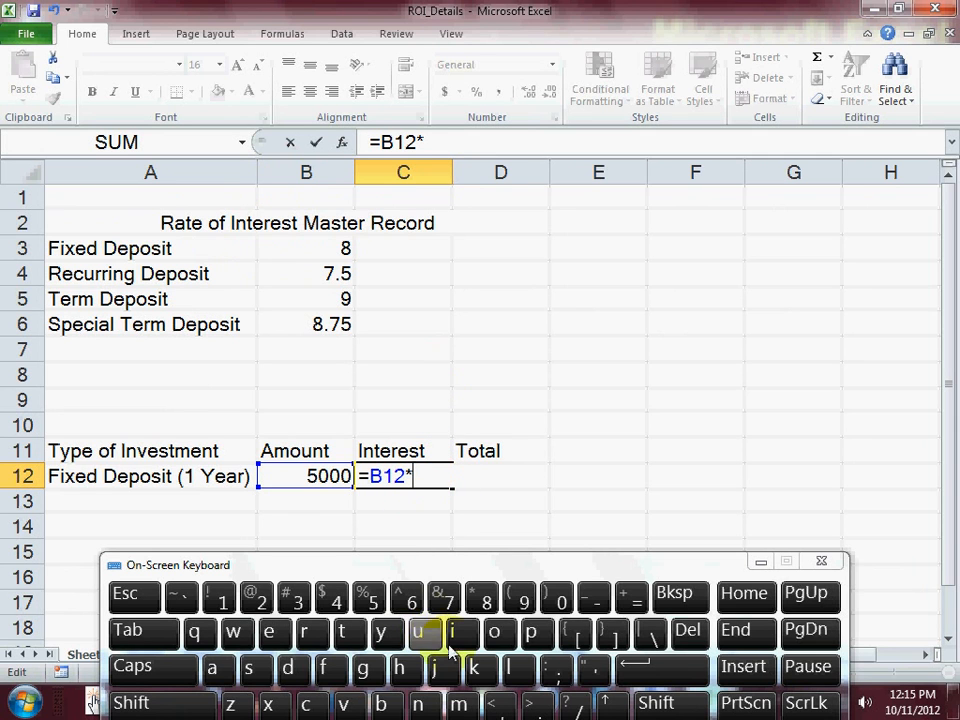
left_click(381, 703)
left_click(298, 598)
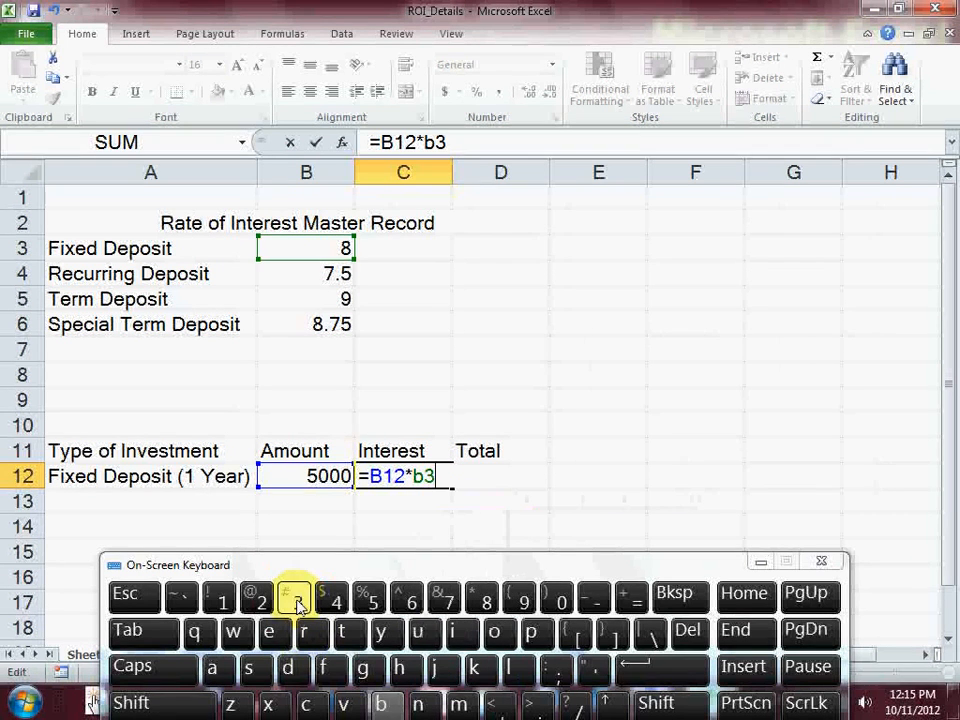
left_click(580, 703)
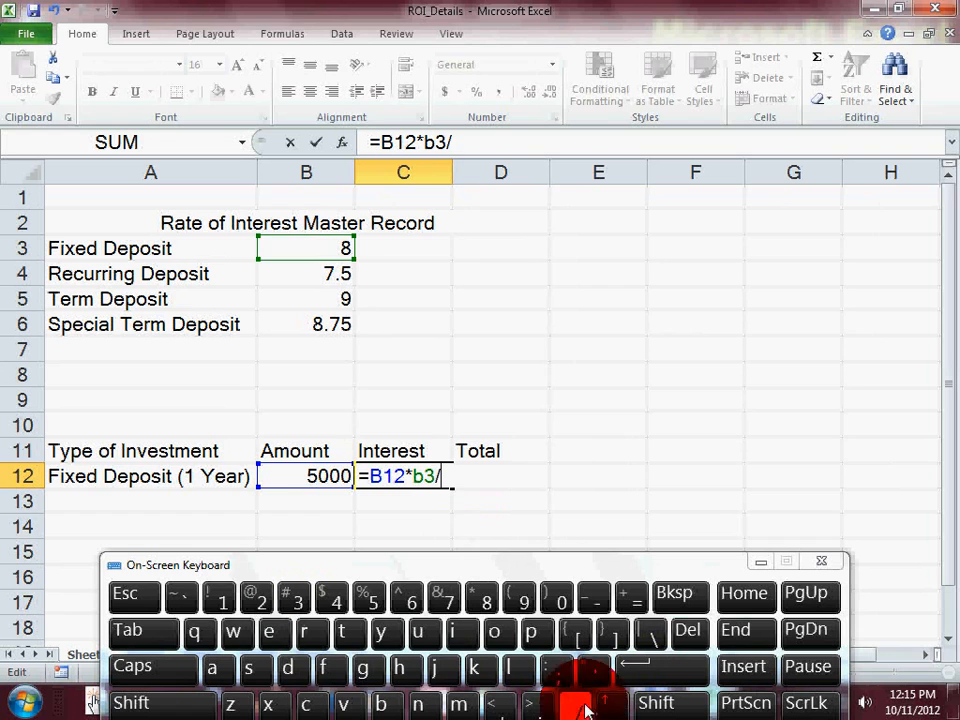
left_click(220, 603)
left_click(558, 598)
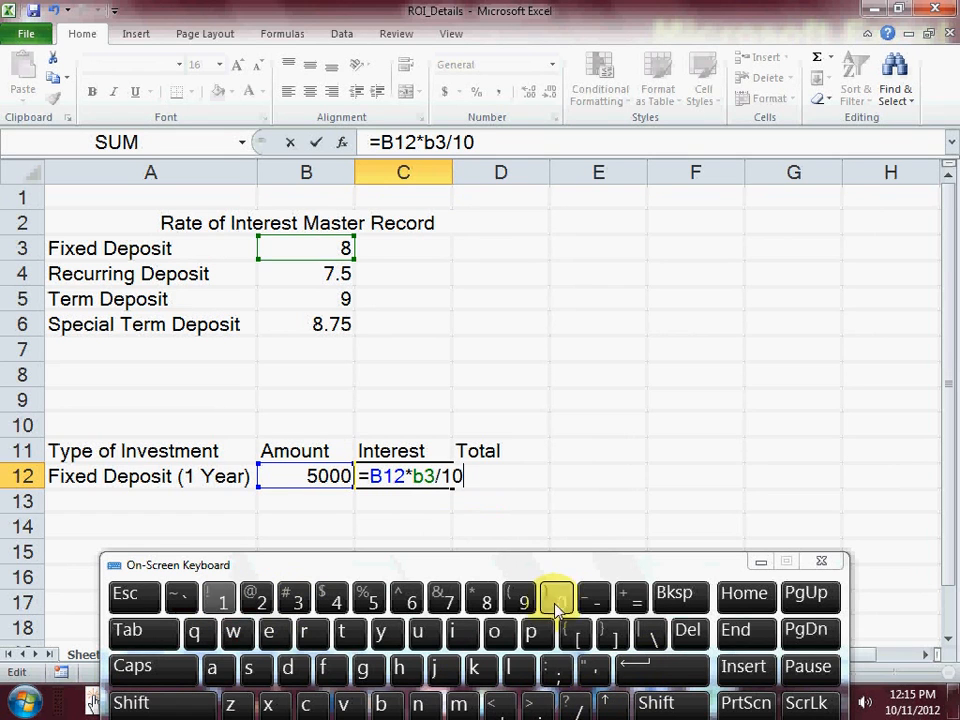
left_click(558, 598)
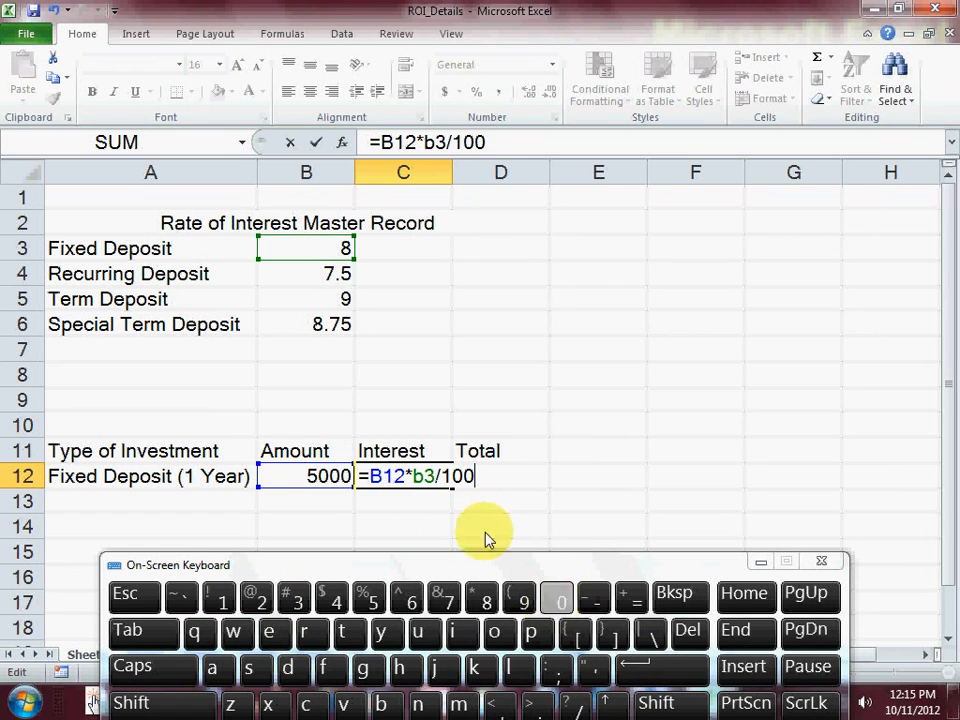
left_click(655, 680)
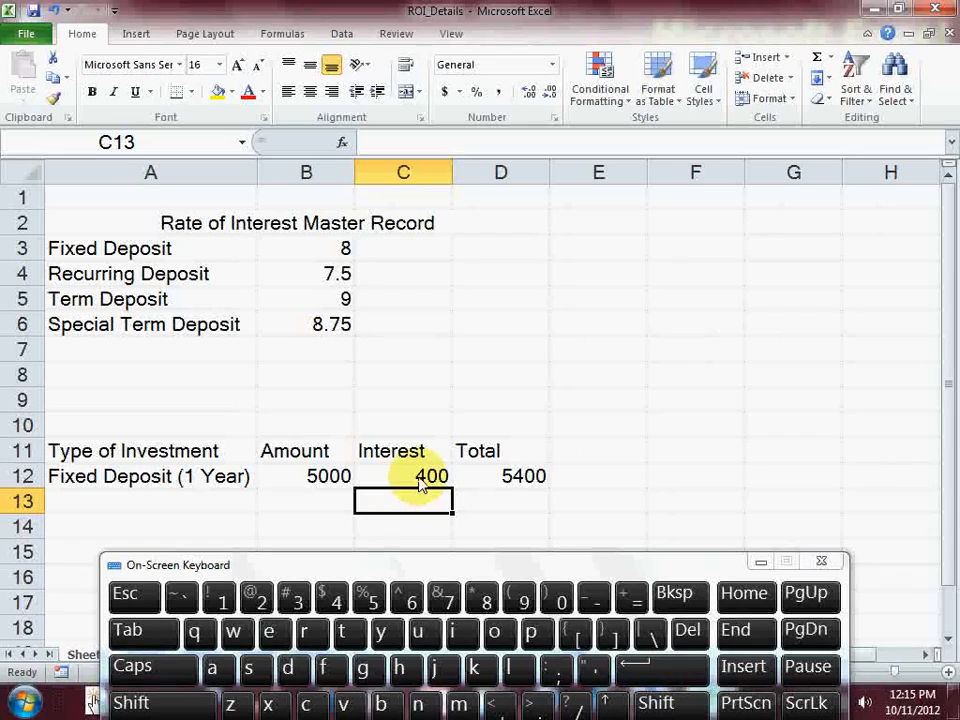
- Set the Fixed Deposit rate in B3 to 9 after moving the On-Screen Keyboard higher
left_click(326, 252)
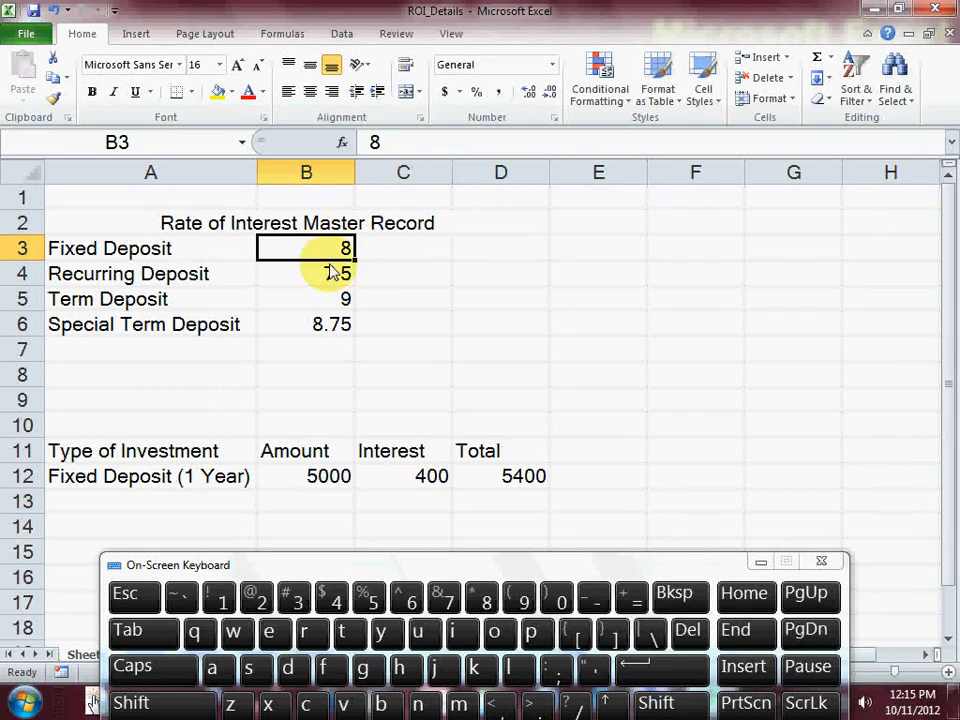
left_click_drag(506, 571, 495, 541)
left_click(511, 563)
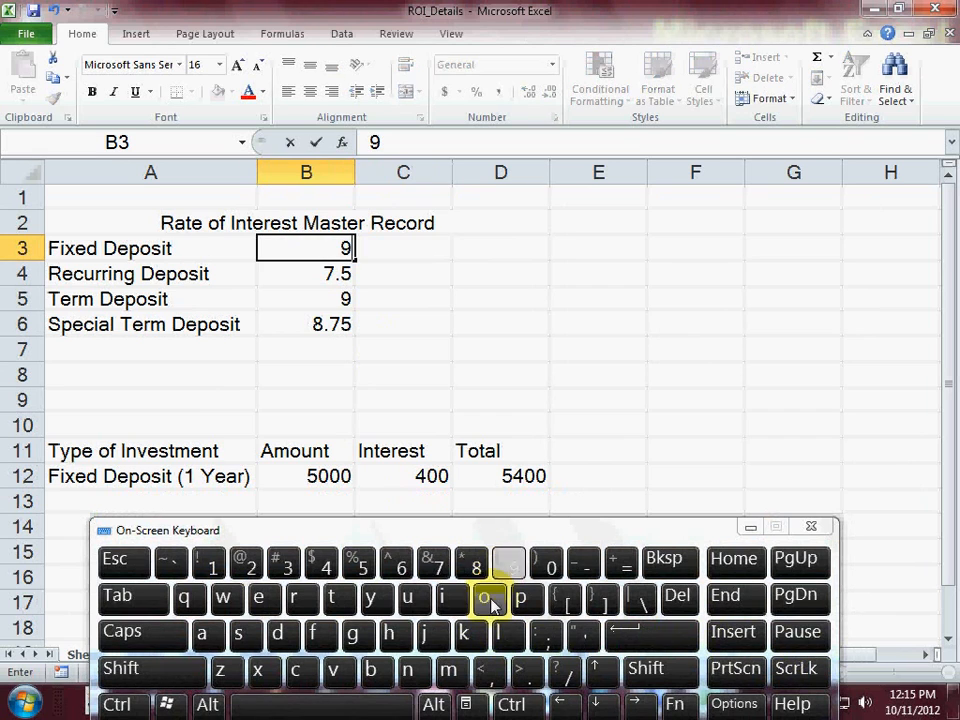
left_click(648, 640)
- Examine the amount and rate cell references in the fixed deposit's interest formula in C12
left_click(412, 478)
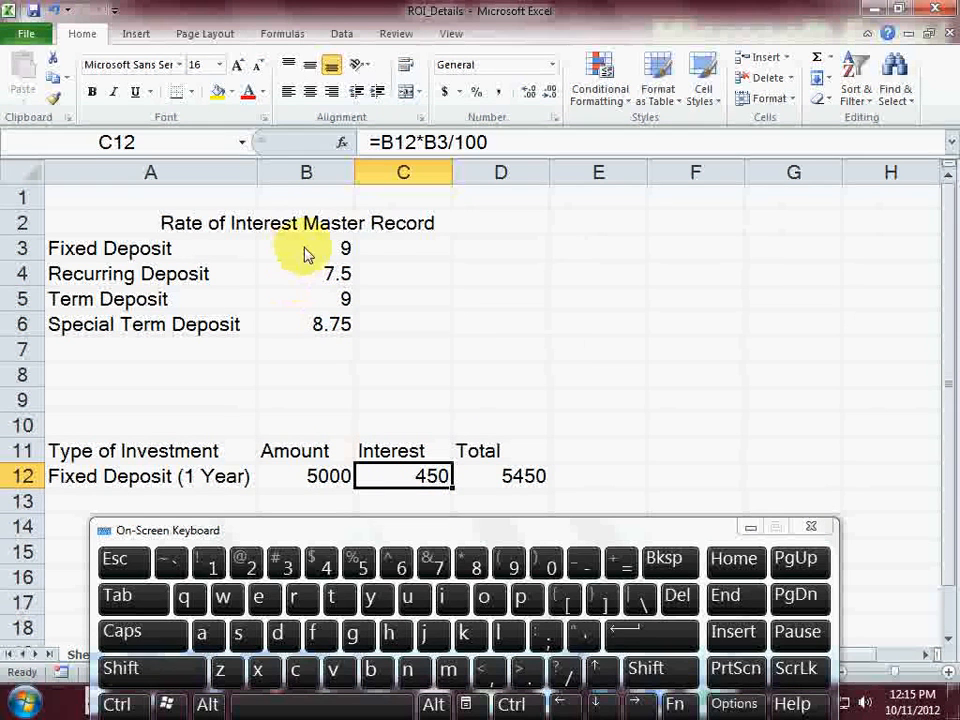
left_click(330, 478)
double_click(420, 477)
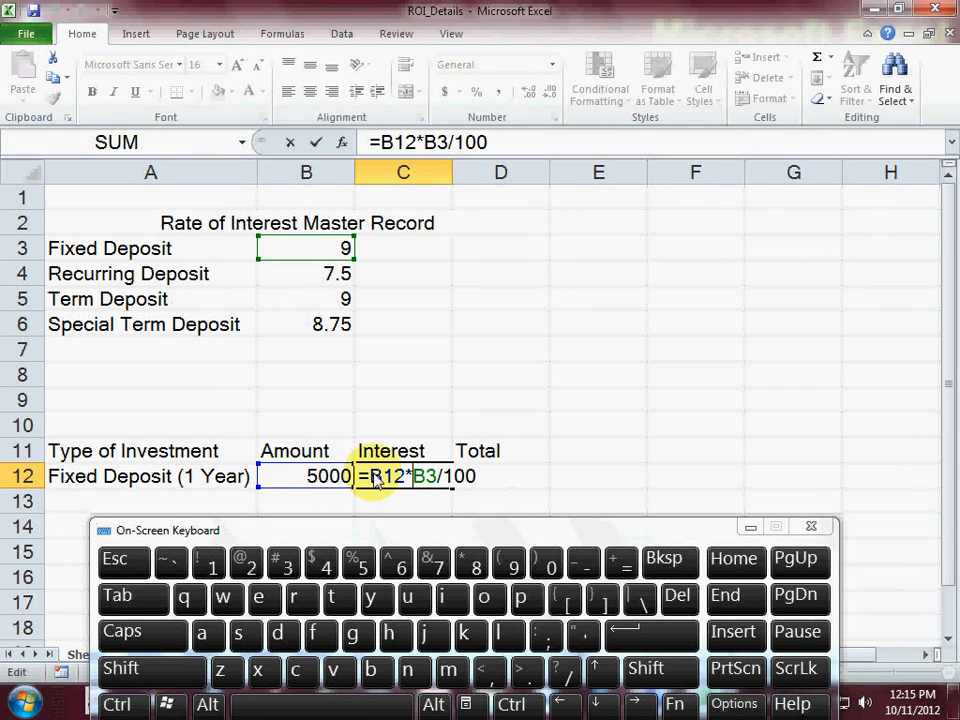
left_click_drag(360, 478, 489, 480)
left_click(478, 482)
left_click(362, 480)
left_click(666, 638)
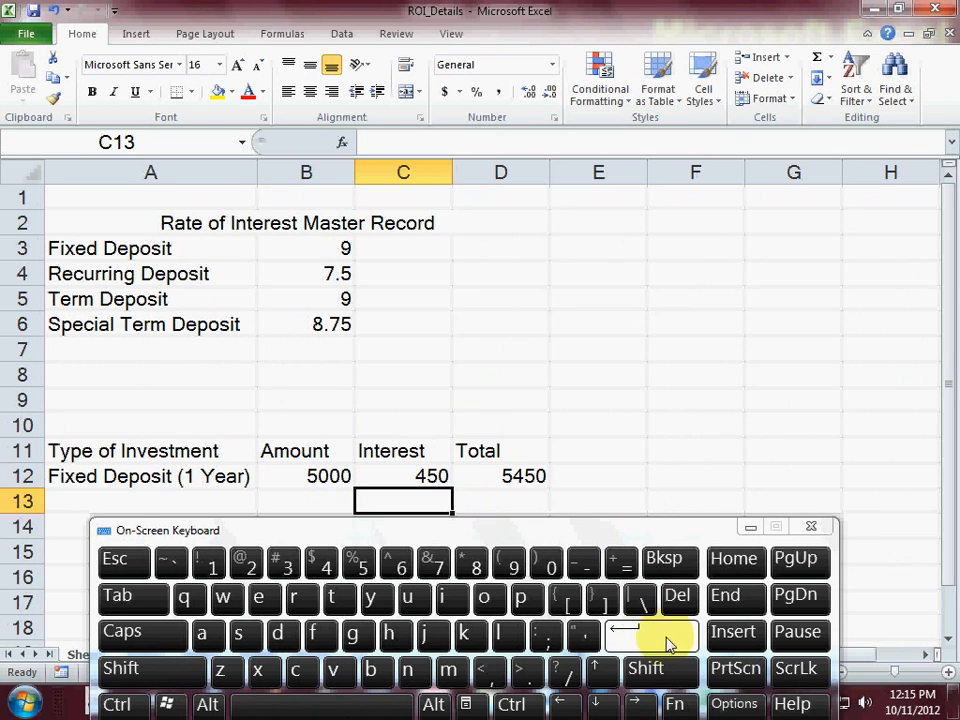
key("shift")
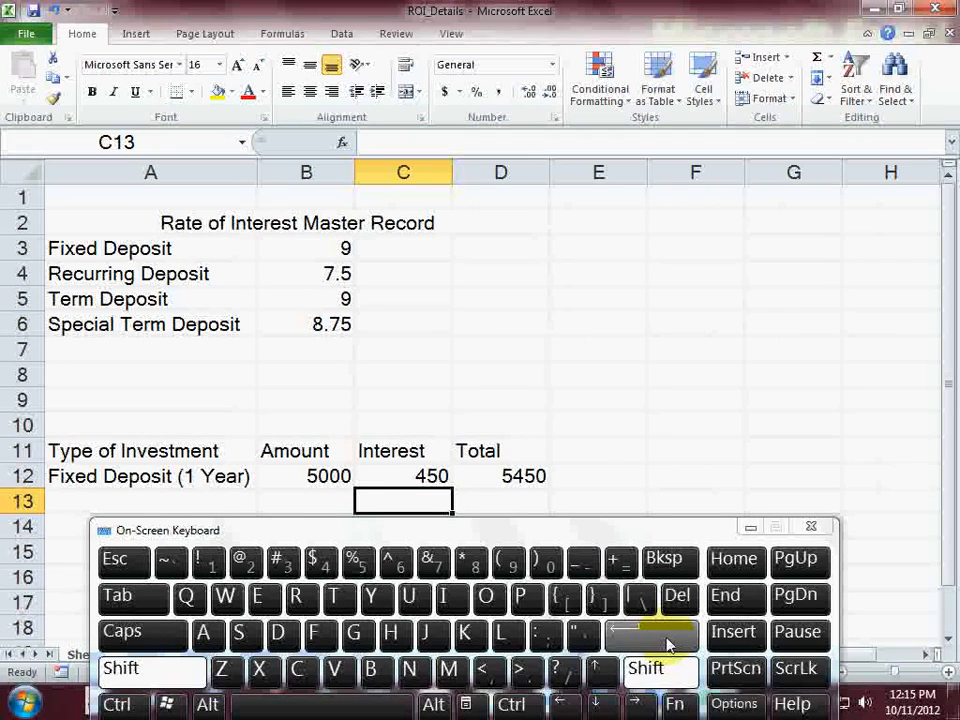